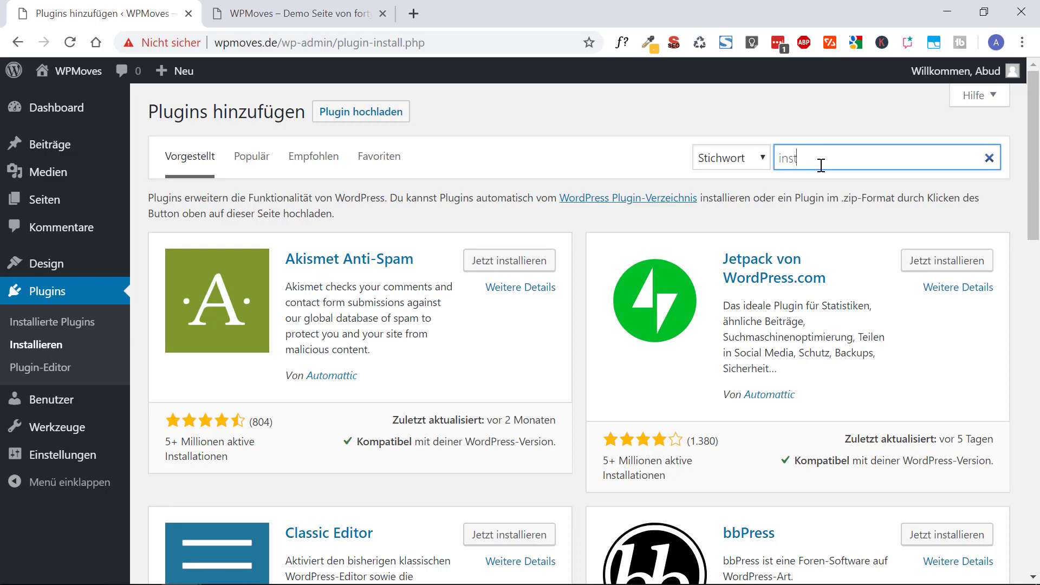
# Search the plugin directory for "instagram", then install and activate the Instagram Feed plugin by Smash Balloon
pyautogui.write('agram')
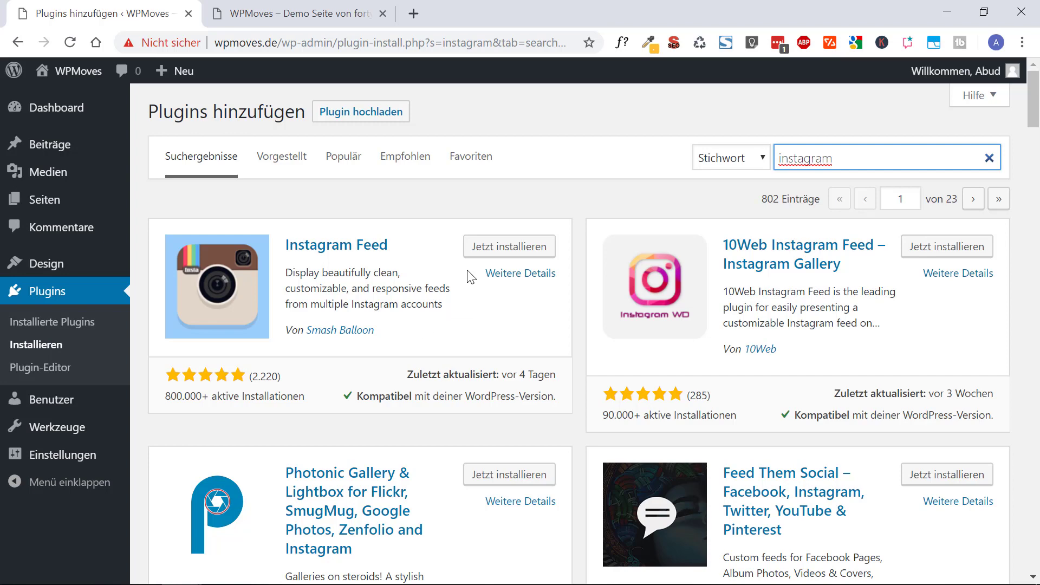
pyautogui.click(482, 249)
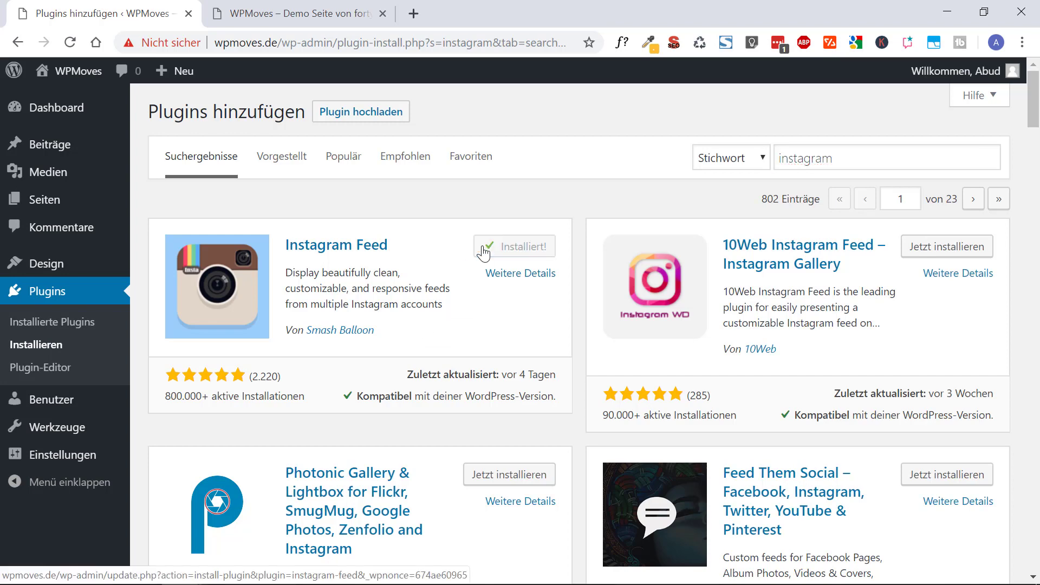
pyautogui.click(512, 255)
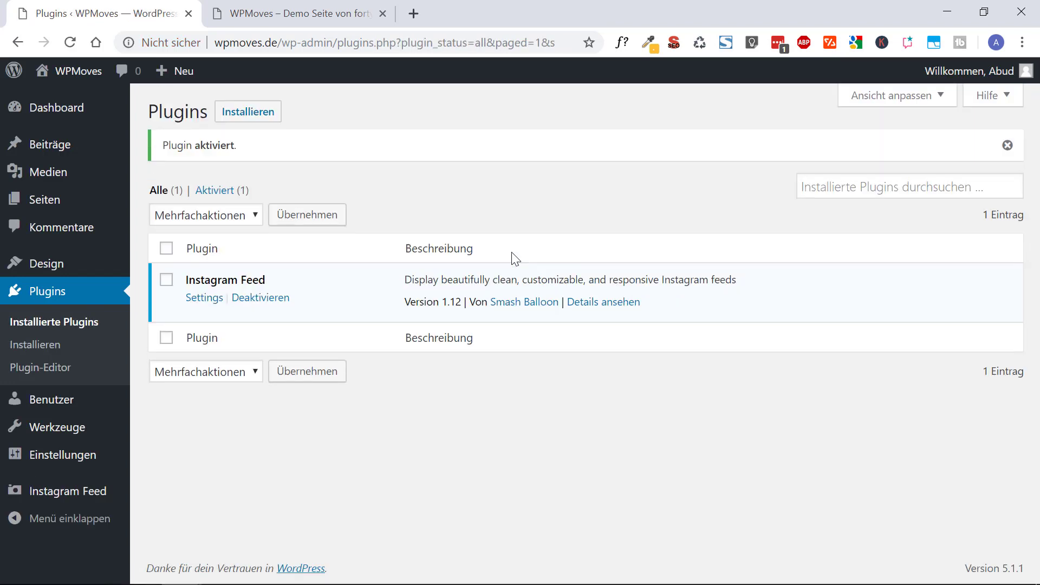
# Connect an Instagram account to Instagram Feed, signing in with the saved username and password and authorizing the Smash Balloon app
pyautogui.click(107, 497)
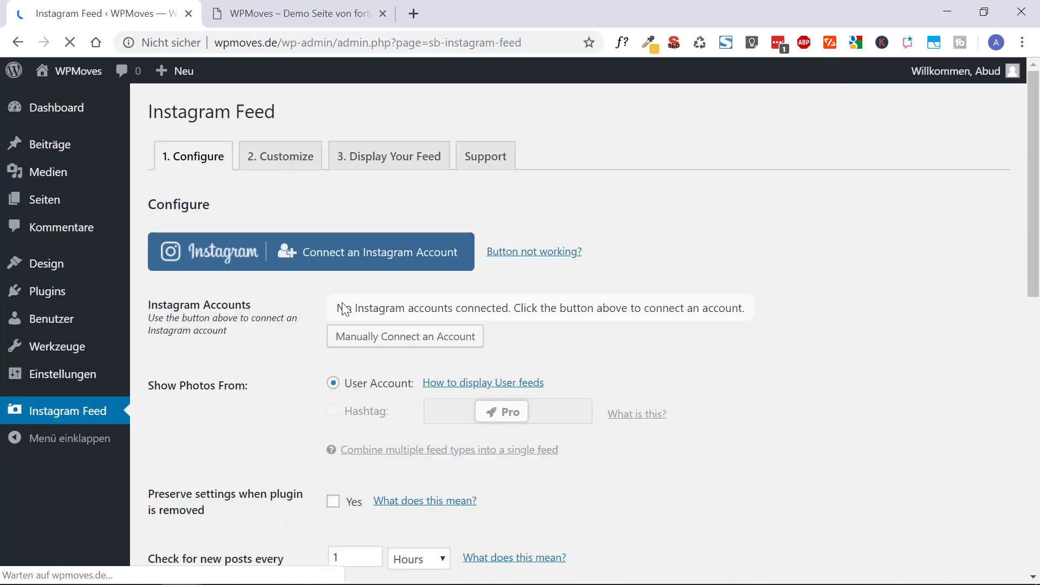
pyautogui.click(401, 266)
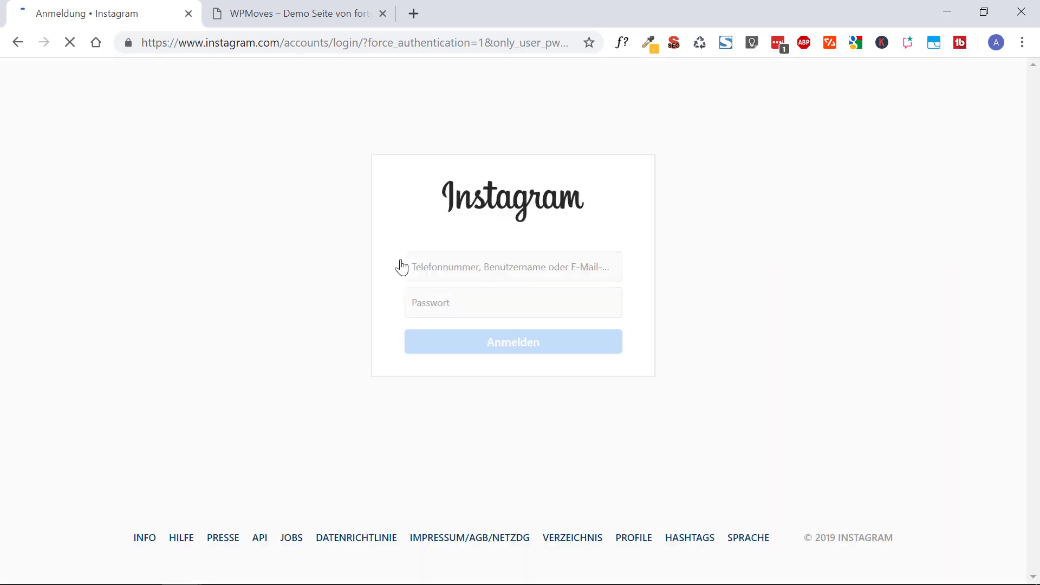
pyautogui.click(606, 269)
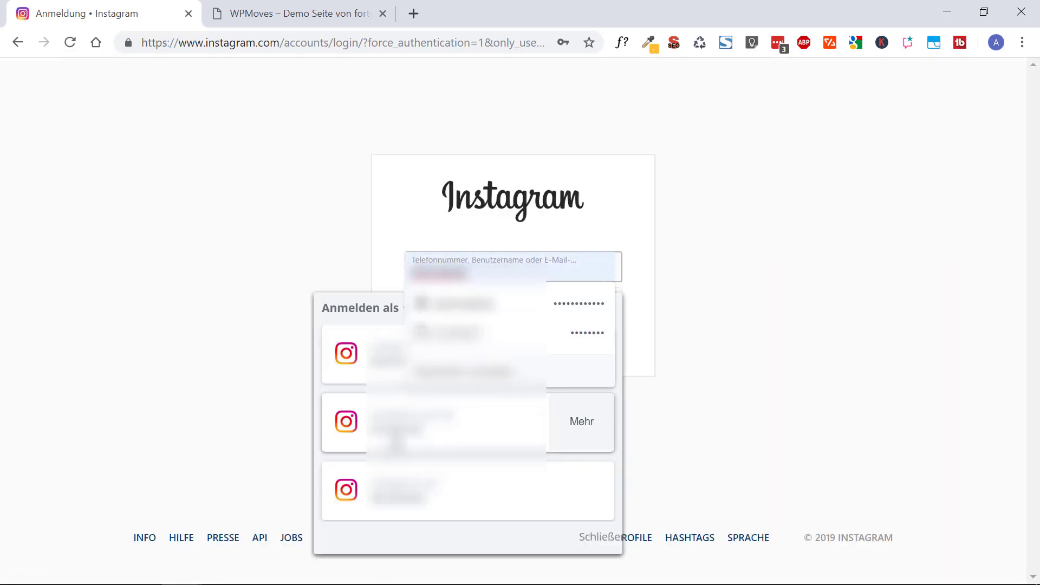
pyautogui.click(396, 445)
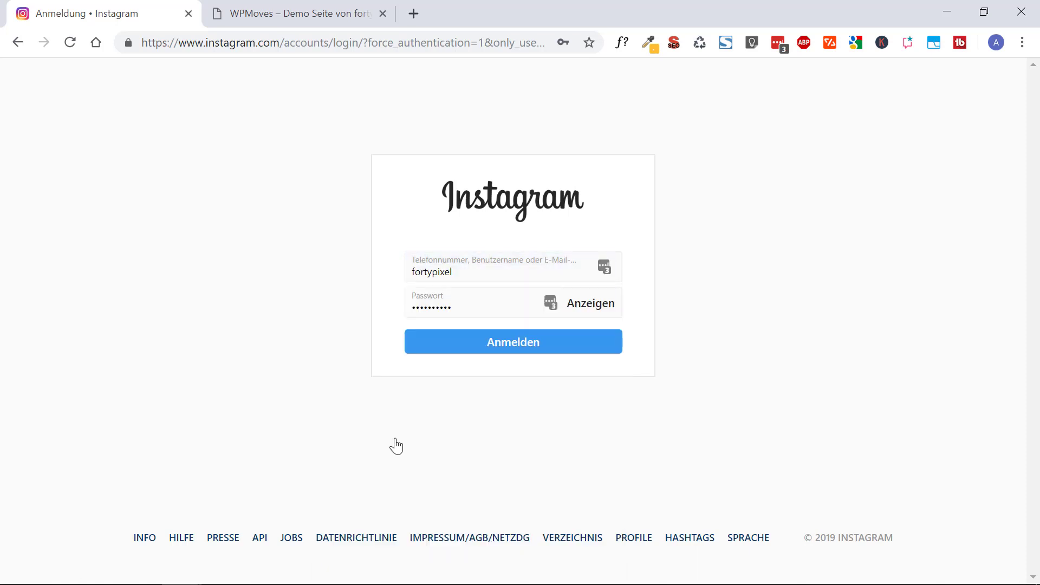
pyautogui.click(496, 349)
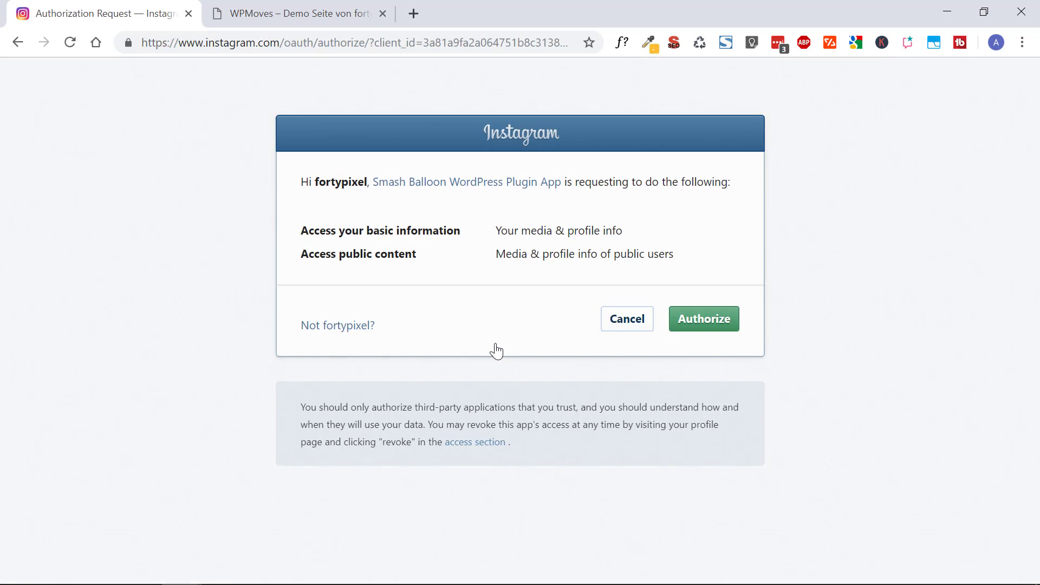
pyautogui.click(725, 325)
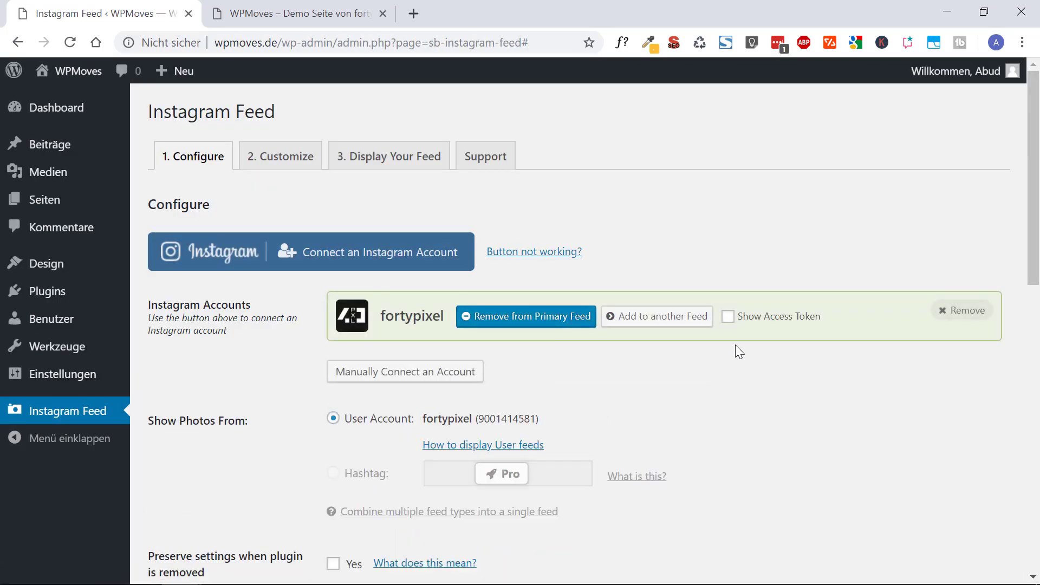
# Examine the Instagram Feed configuration options, including the photo source, settings preservation and the interval for checking new posts
pyautogui.scroll(-1, 720, 368)
pyautogui.scroll(-1, 718, 371)
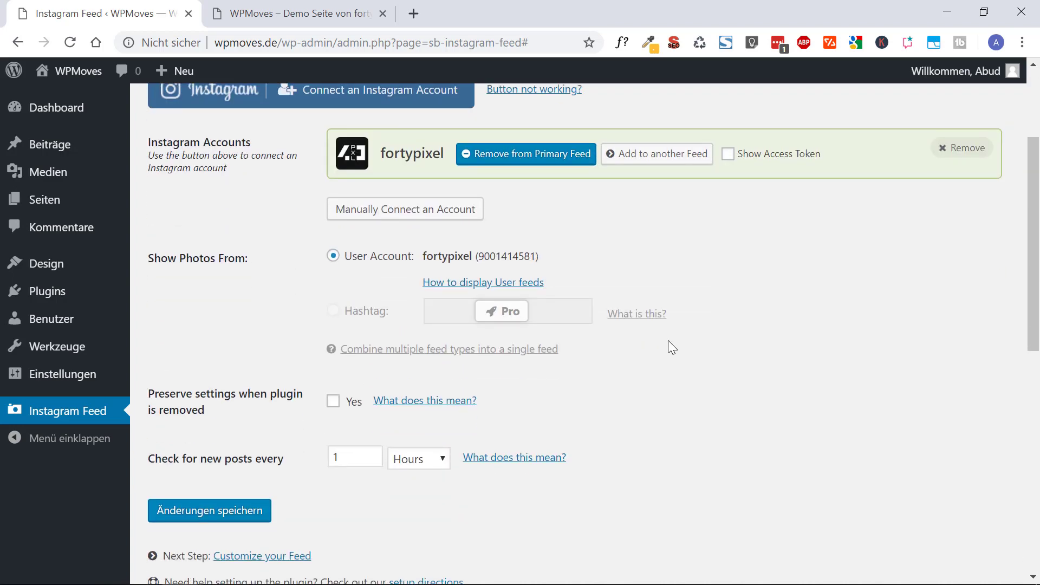
pyautogui.scroll(-1, 595, 384)
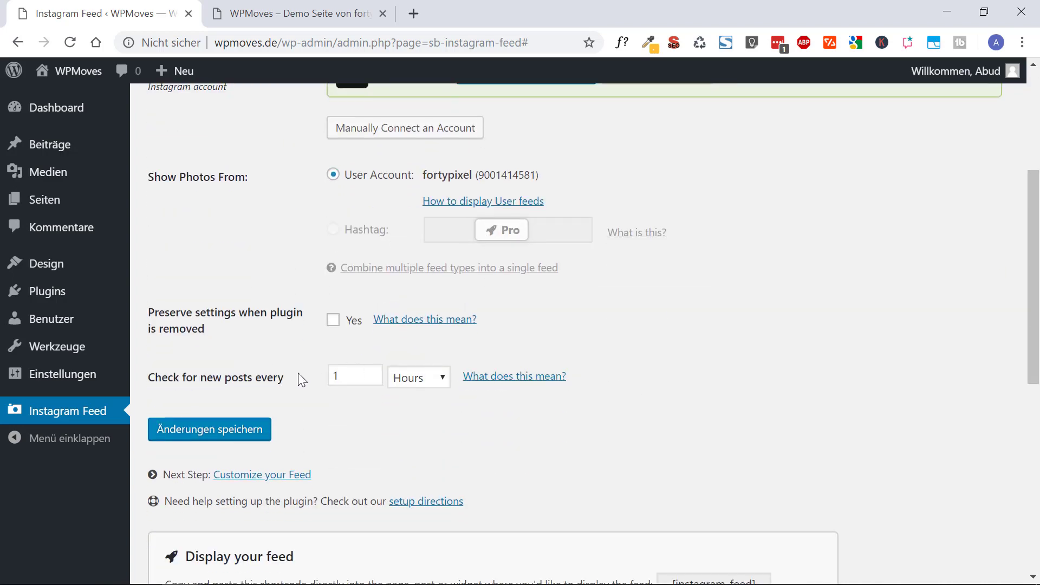
pyautogui.click(414, 380)
pyautogui.click(416, 381)
pyautogui.click(353, 378)
pyautogui.scroll(-1, 324, 415)
pyautogui.scroll(3, 322, 418)
pyautogui.scroll(2, 281, 388)
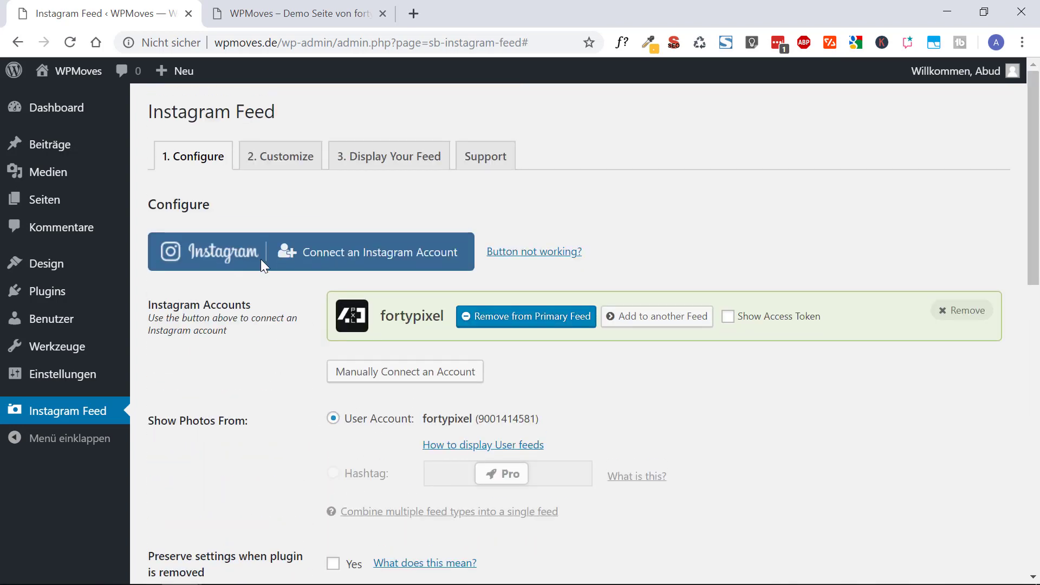
# In the feed's customization settings, set the number of photos to 9 and the number of columns to 3
pyautogui.click(281, 163)
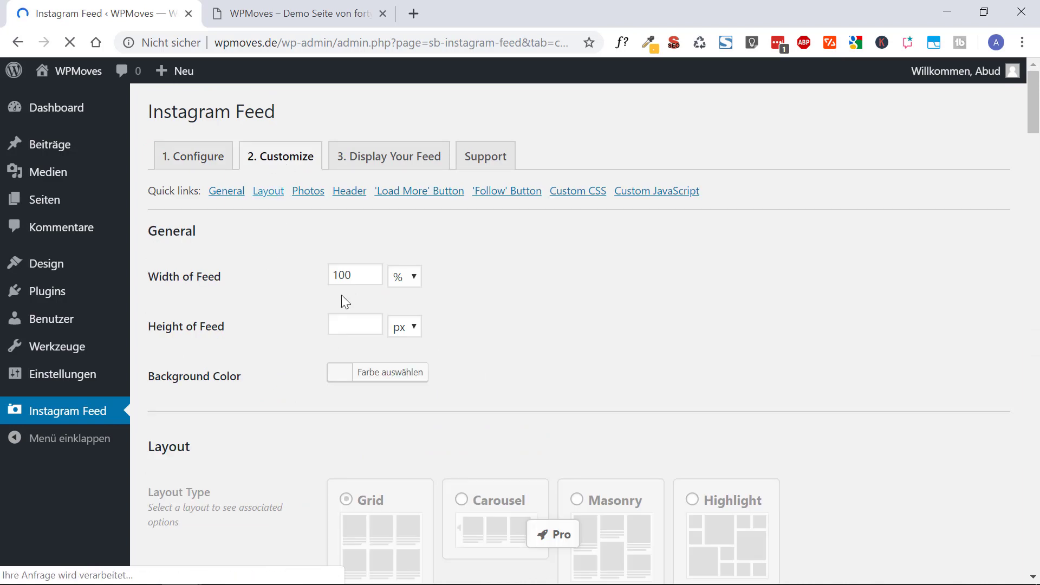
pyautogui.click(374, 378)
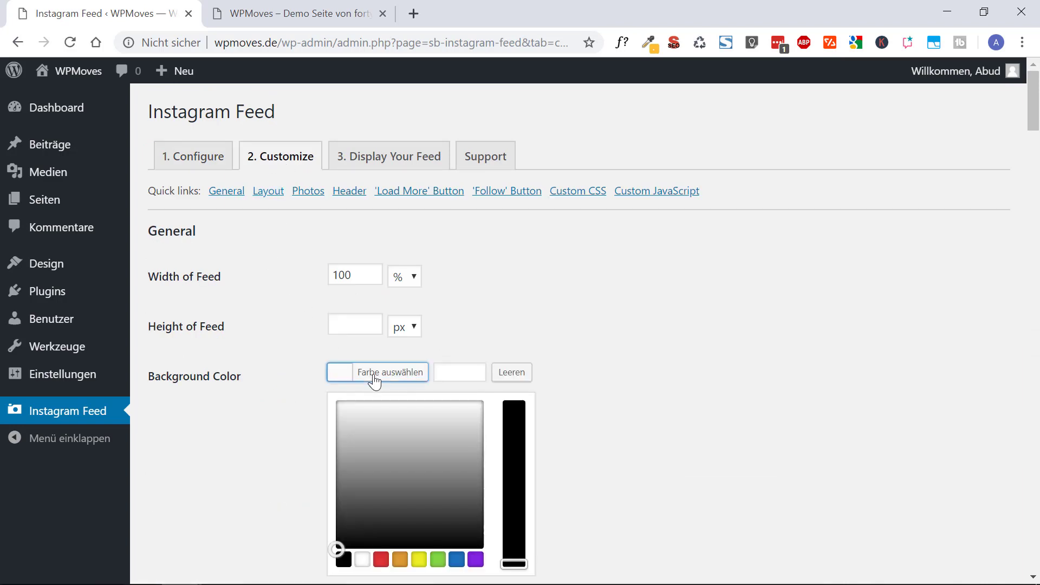
pyautogui.click(369, 330)
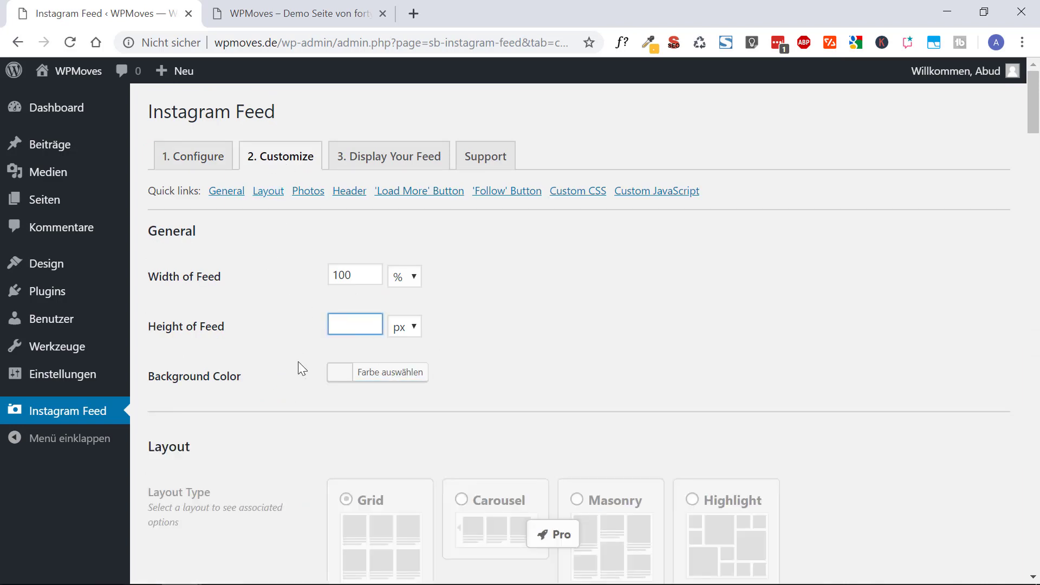
pyautogui.scroll(-4, 298, 362)
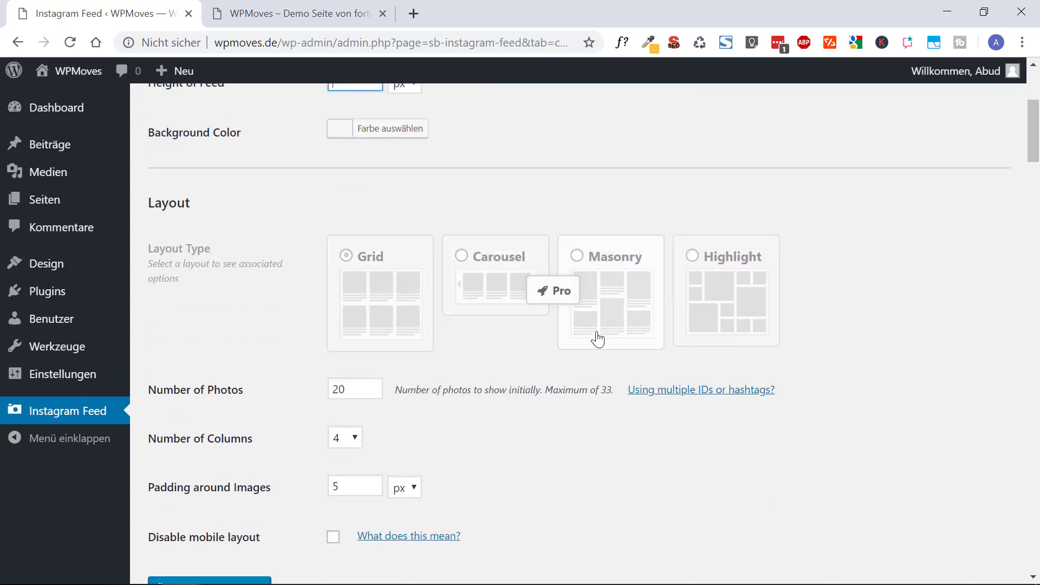
pyautogui.scroll(-2, 437, 422)
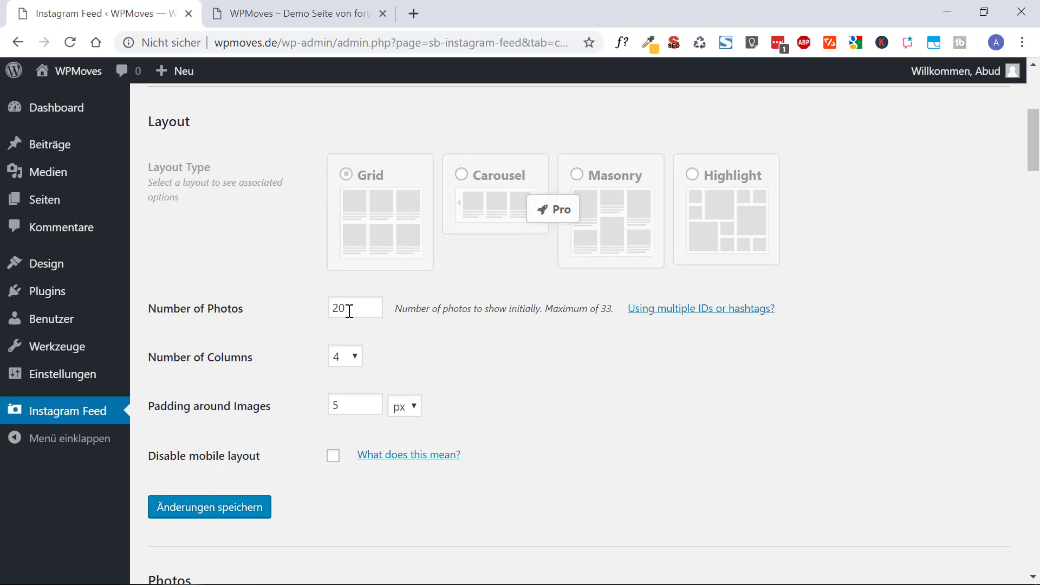
pyautogui.moveTo(342, 309); pyautogui.dragTo(325, 309)
pyautogui.write('9')
pyautogui.scroll(-2, 311, 291)
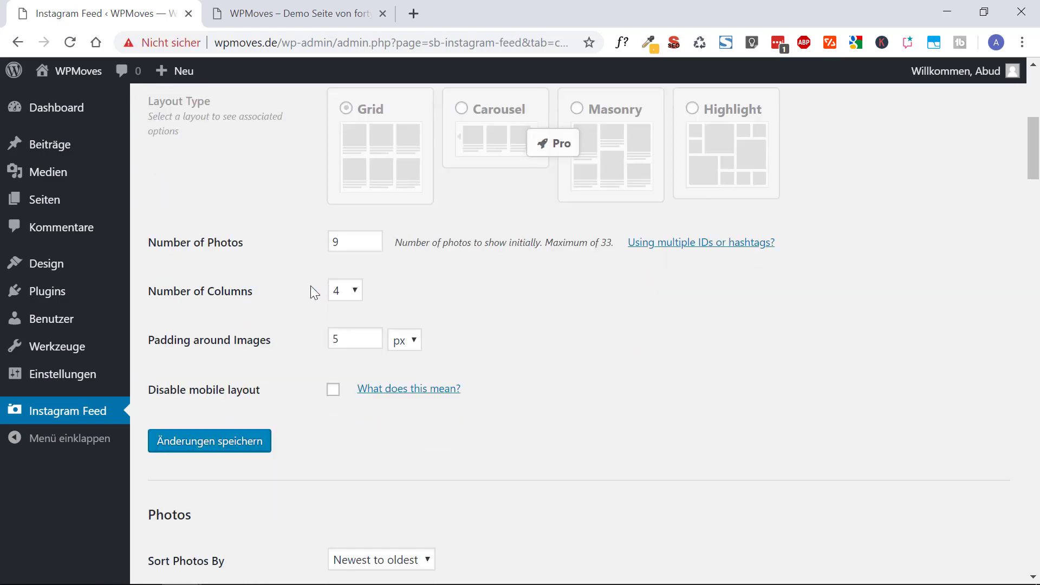
pyautogui.click(356, 277)
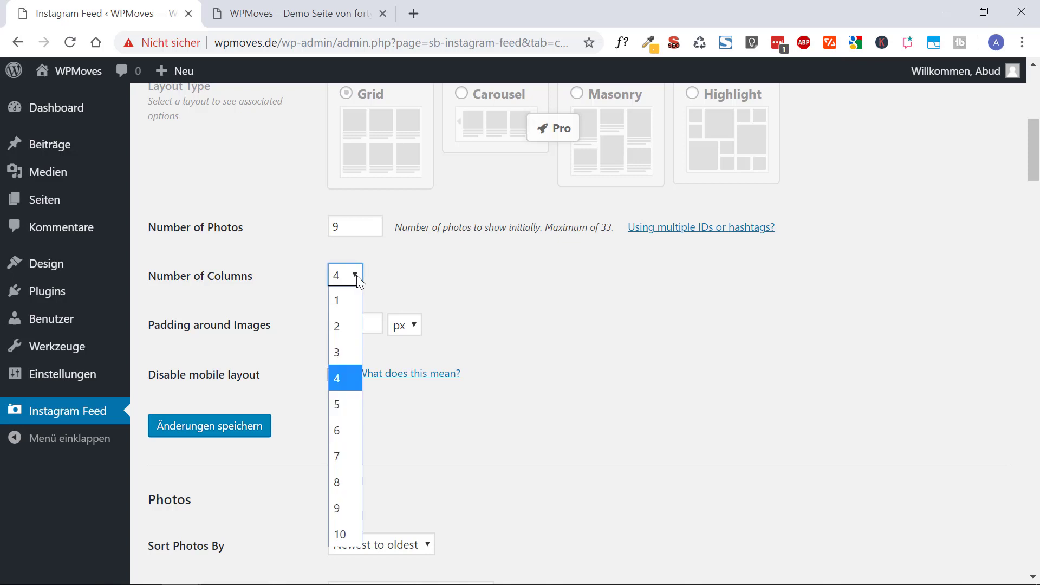
pyautogui.click(352, 354)
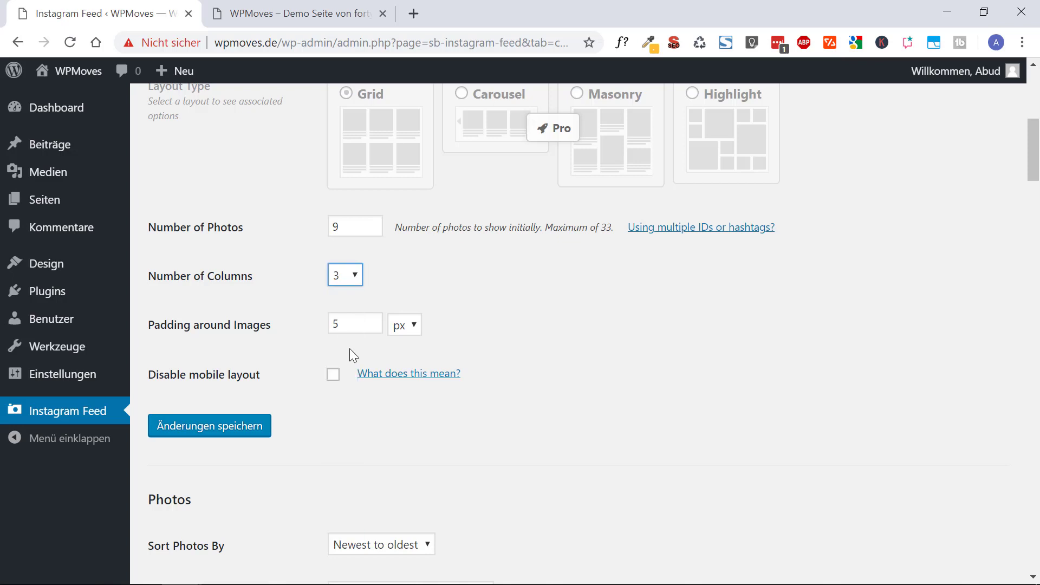
pyautogui.click(512, 313)
# Change the Follow button's text to "Jetzt auf Instagram folgen"
pyautogui.scroll(-2, 507, 314)
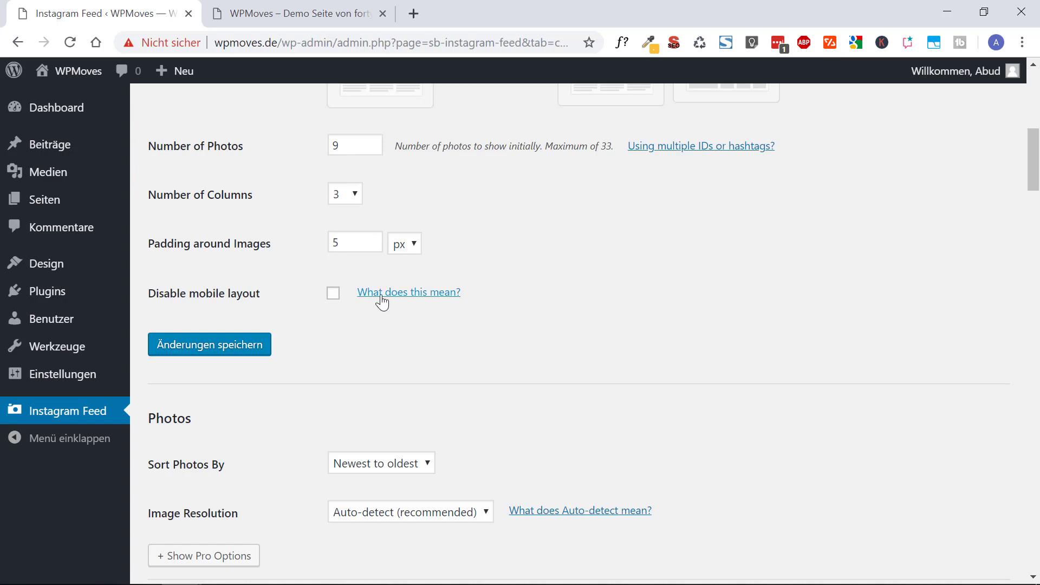
pyautogui.scroll(-1, 303, 344)
pyautogui.scroll(-3, 303, 346)
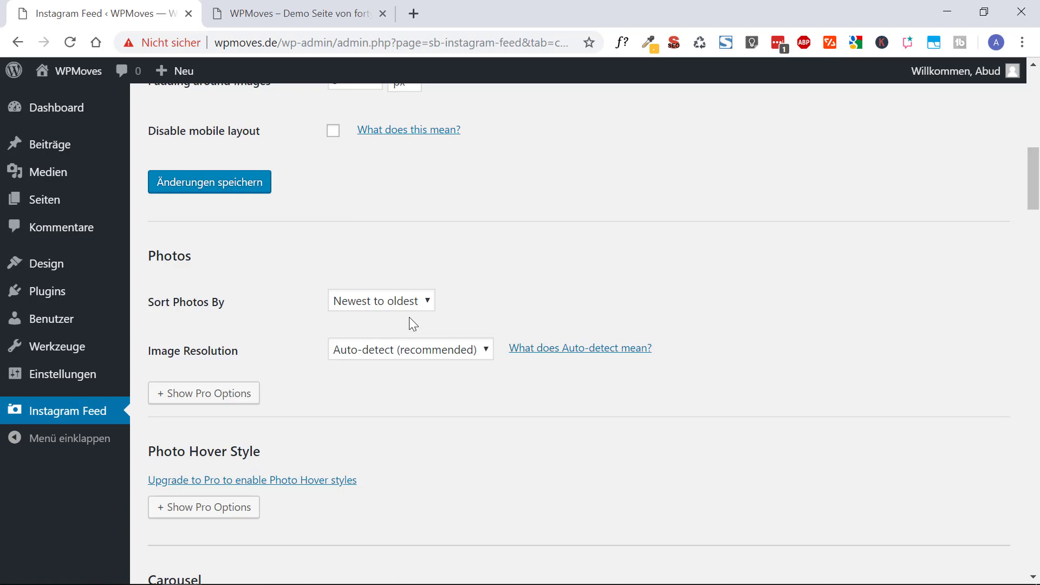
pyautogui.scroll(-10, 389, 352)
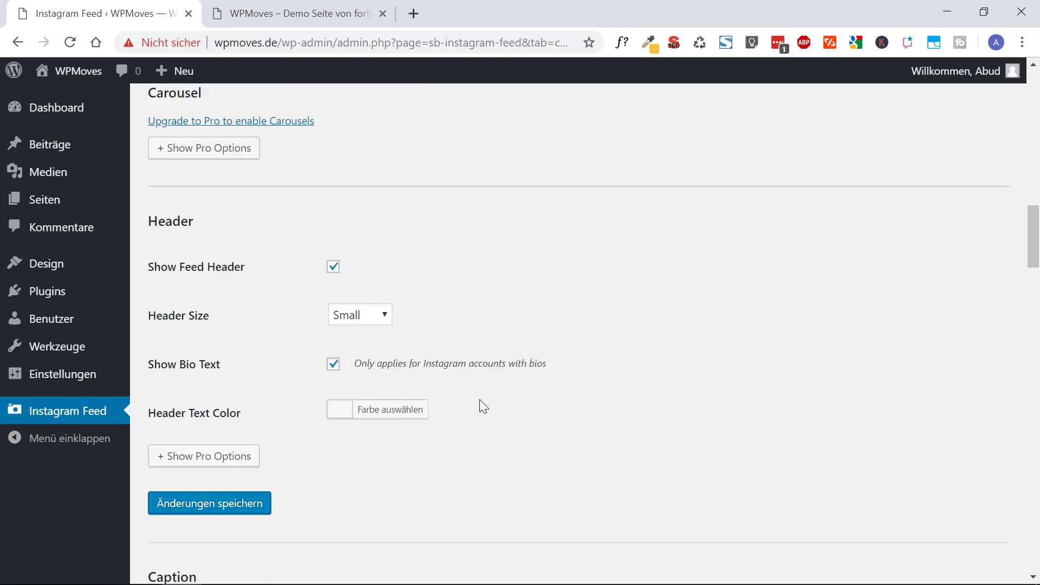
pyautogui.scroll(-8, 476, 403)
pyautogui.scroll(-7, 416, 396)
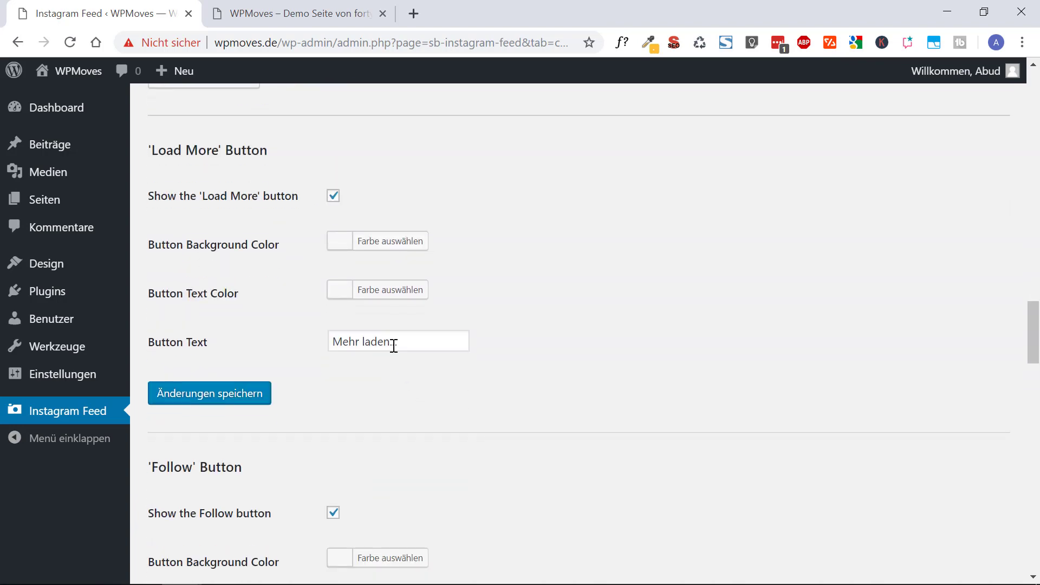
pyautogui.scroll(-5, 326, 385)
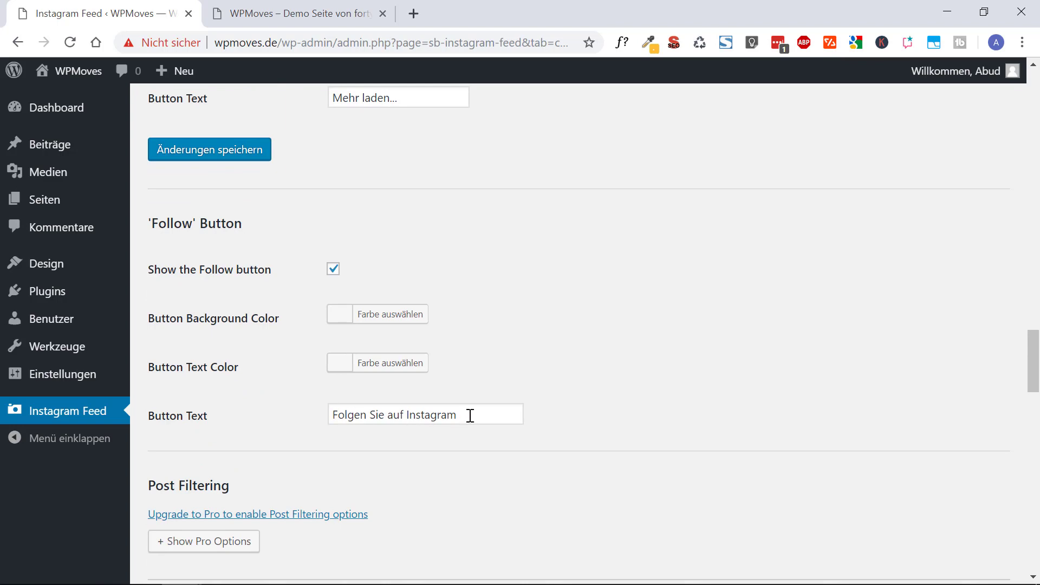
pyautogui.moveTo(470, 415); pyautogui.dragTo(305, 422)
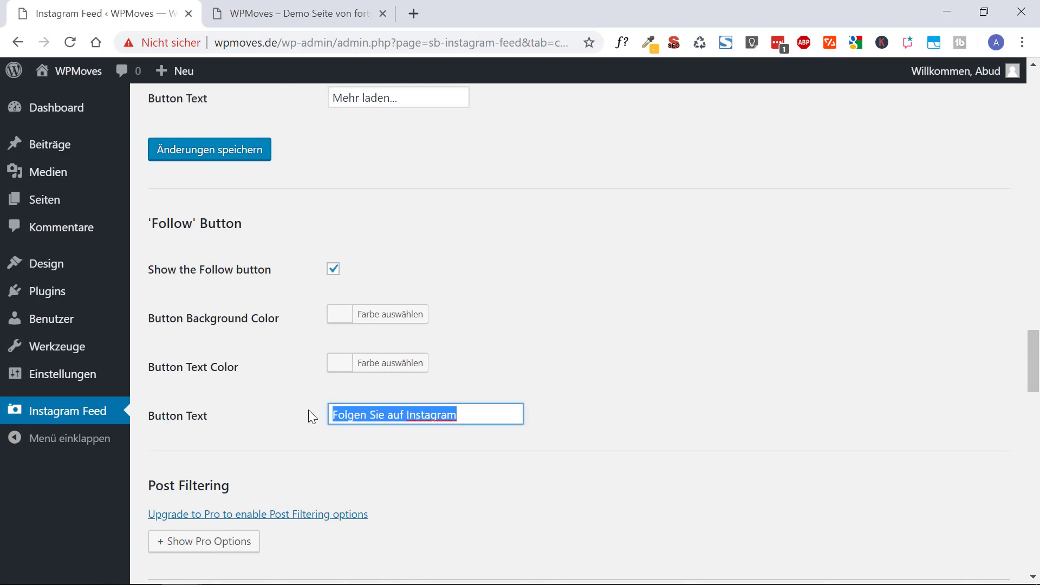
pyautogui.write('Jetzt auf I')
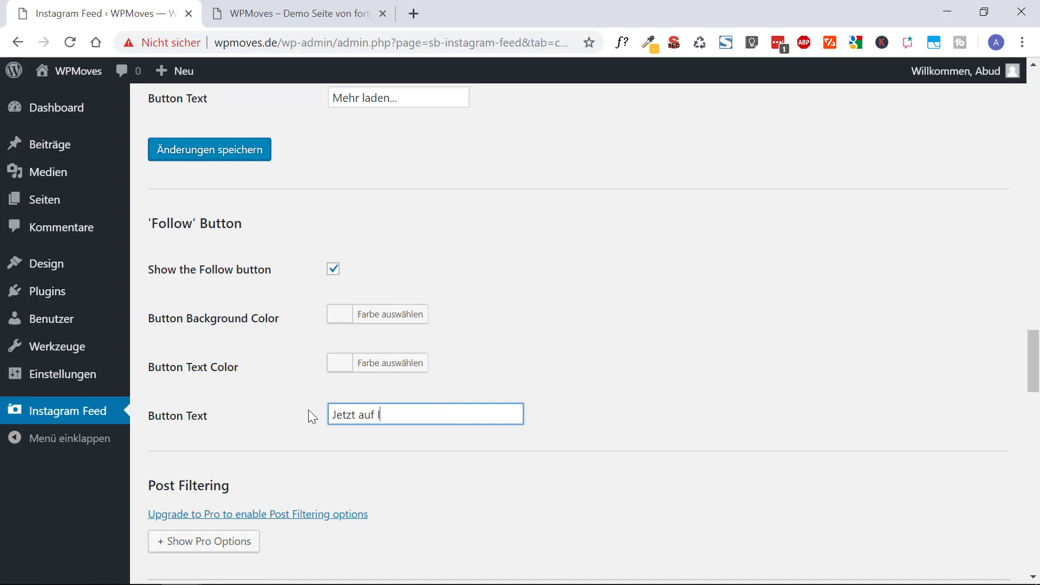
pyautogui.write('nstagram folgen')
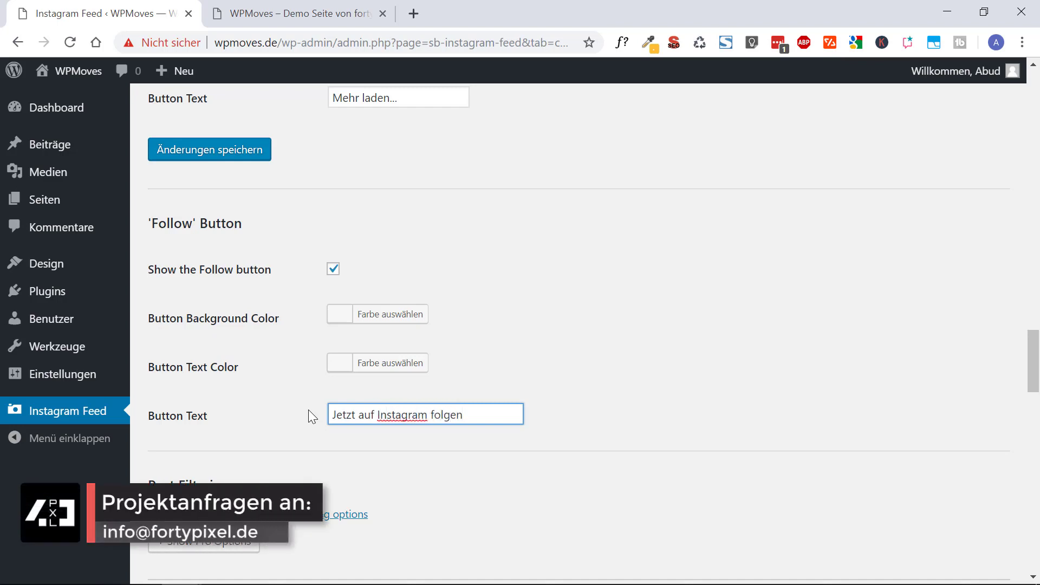
pyautogui.click(653, 423)
# Save the changes to the feed's customization settings
pyautogui.scroll(-8, 640, 430)
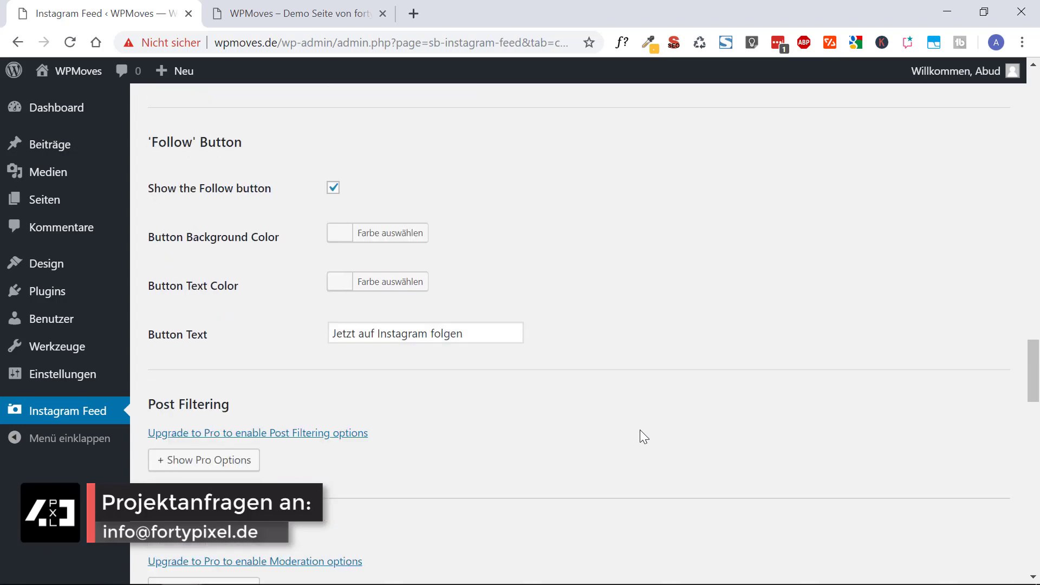
pyautogui.scroll(-10, 640, 430)
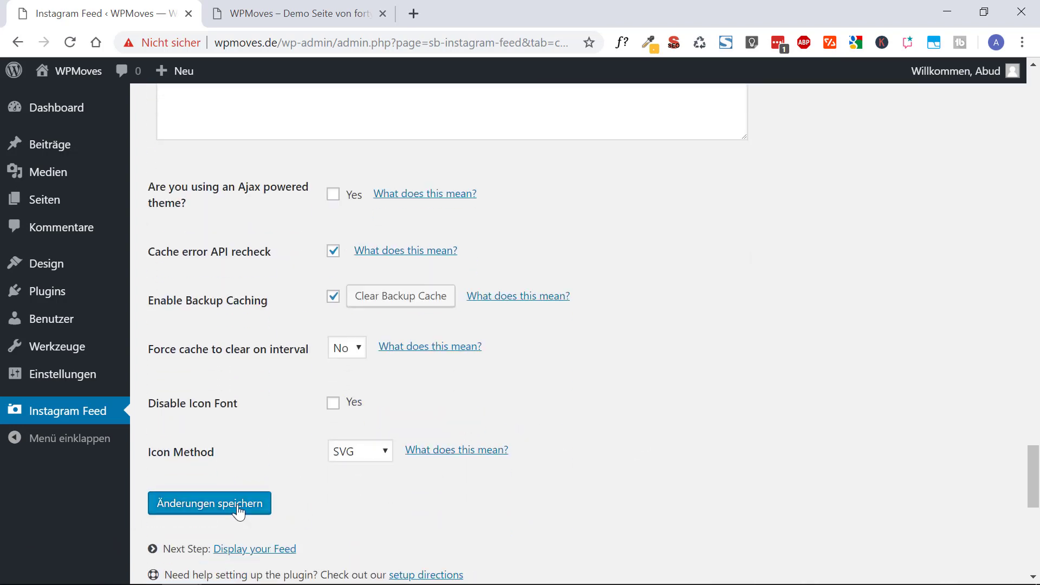
pyautogui.click(238, 505)
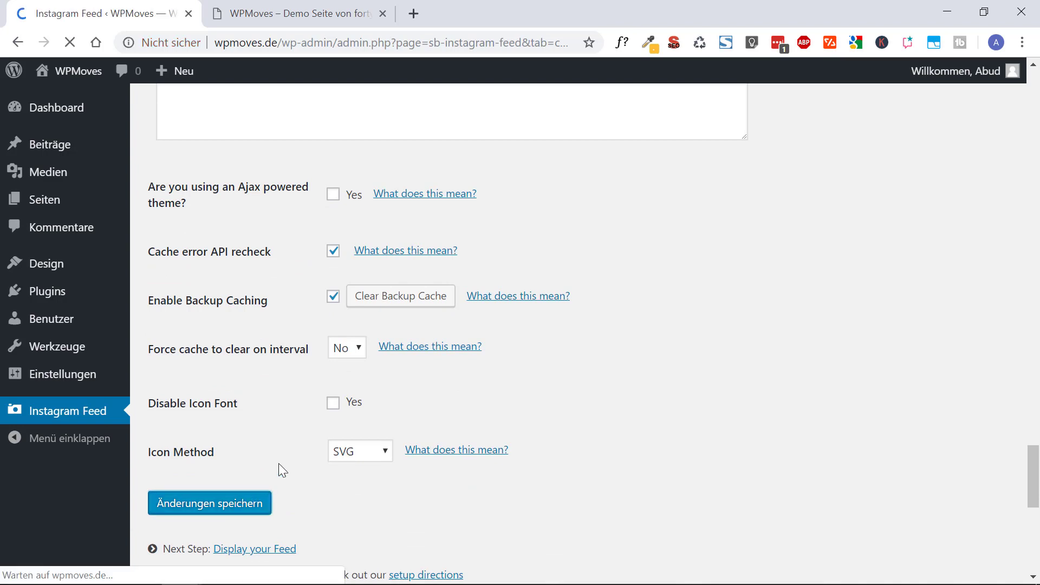
# Copy the [instagram-feed] shortcode from the plugin's Display Your Feed page
pyautogui.click(407, 211)
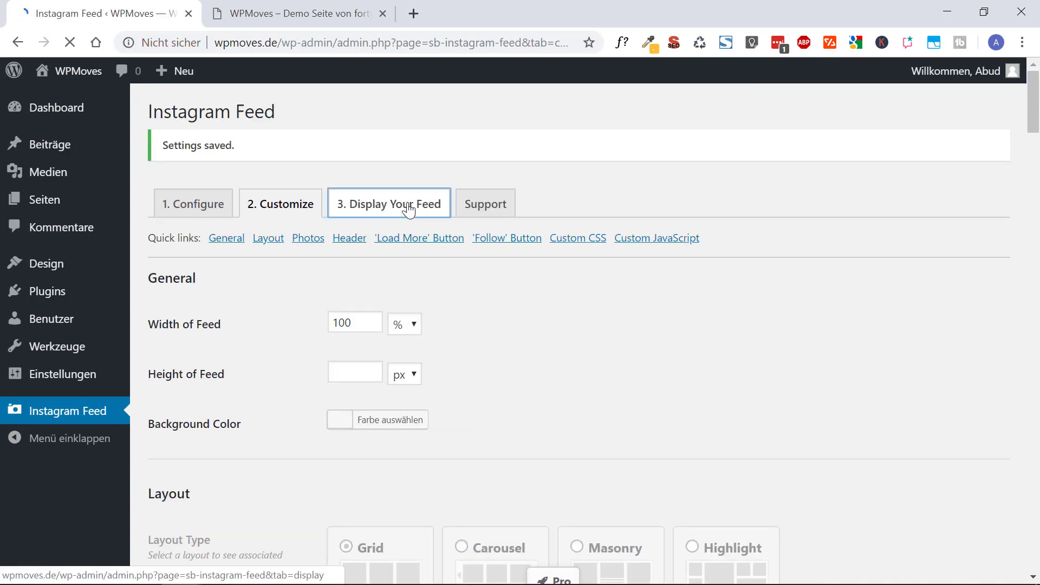
pyautogui.click(218, 262)
pyautogui.hotkey('ctrl', 'c')
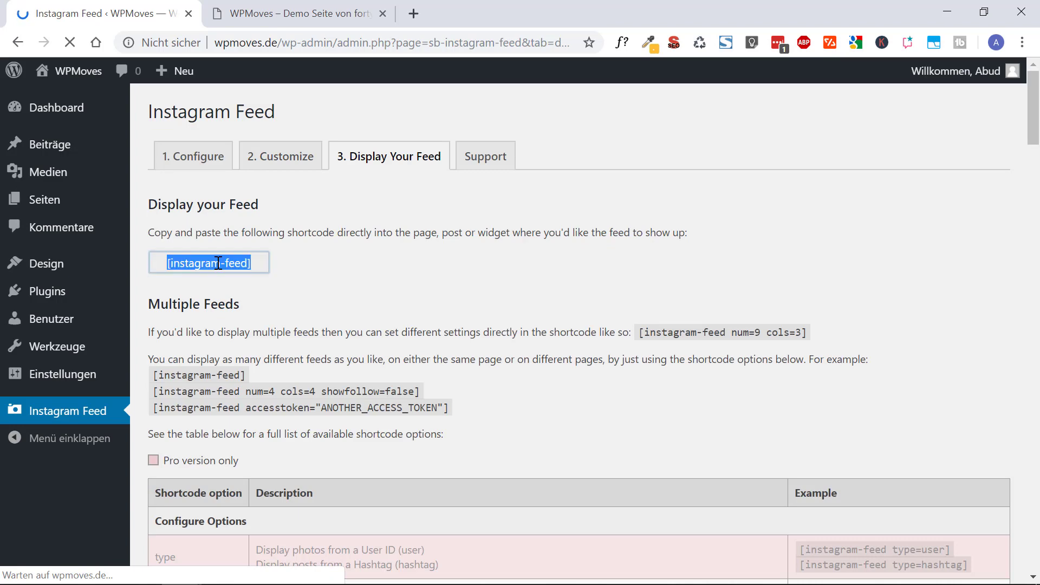
pyautogui.rightClick(217, 263)
pyautogui.click(239, 275)
pyautogui.click(411, 274)
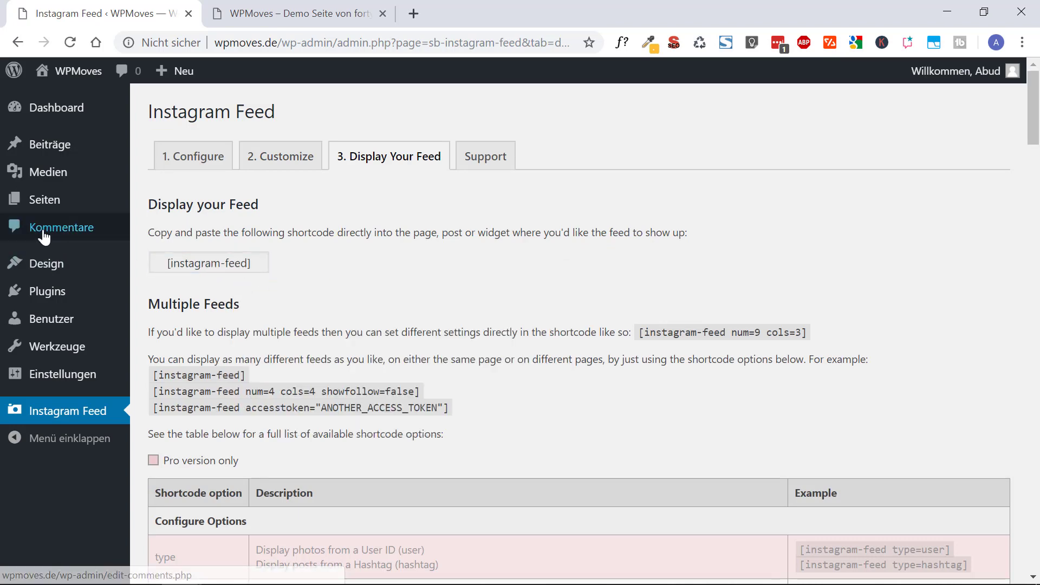
# Open the page Beispiel-Seite for editing and insert a Shortcode block
pyautogui.click(46, 202)
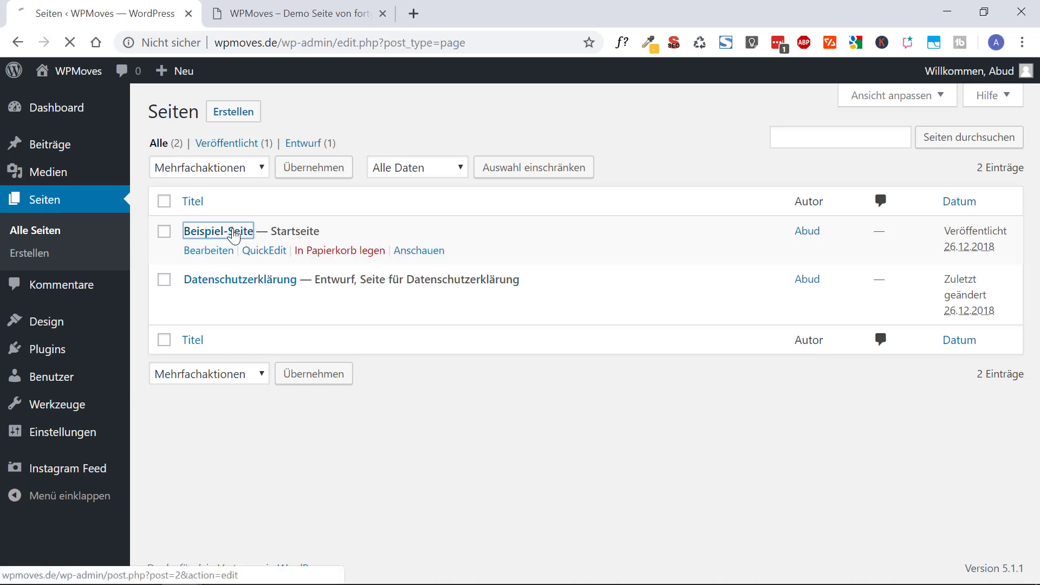
pyautogui.click(233, 232)
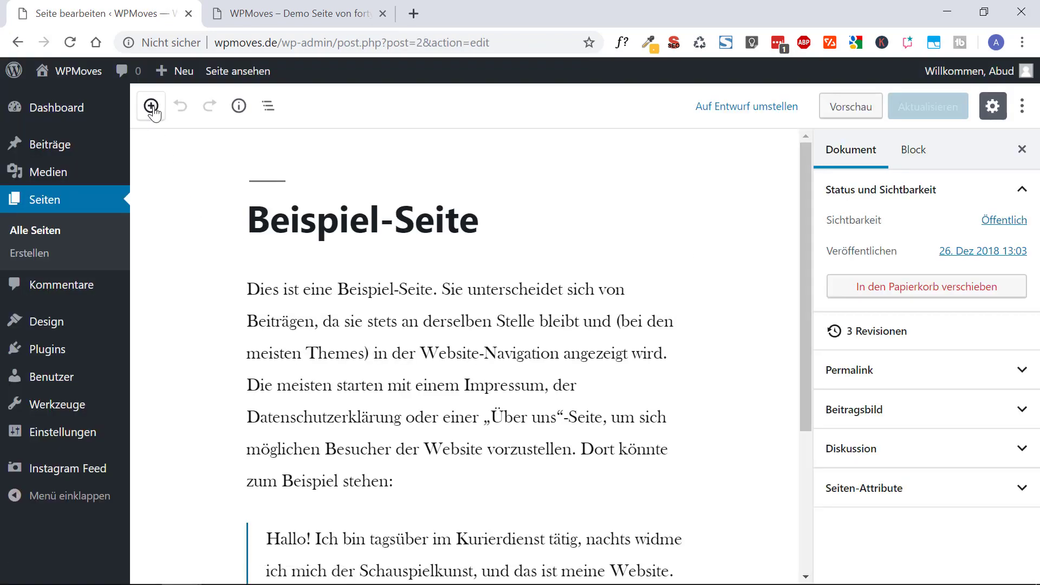
pyautogui.click(151, 106)
pyautogui.write('short')
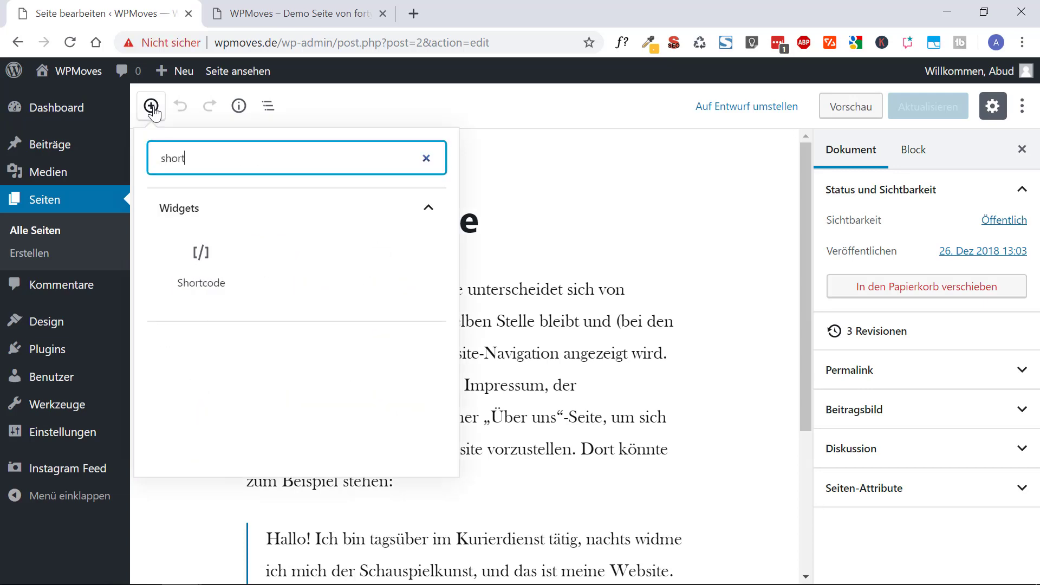
pyautogui.click(212, 279)
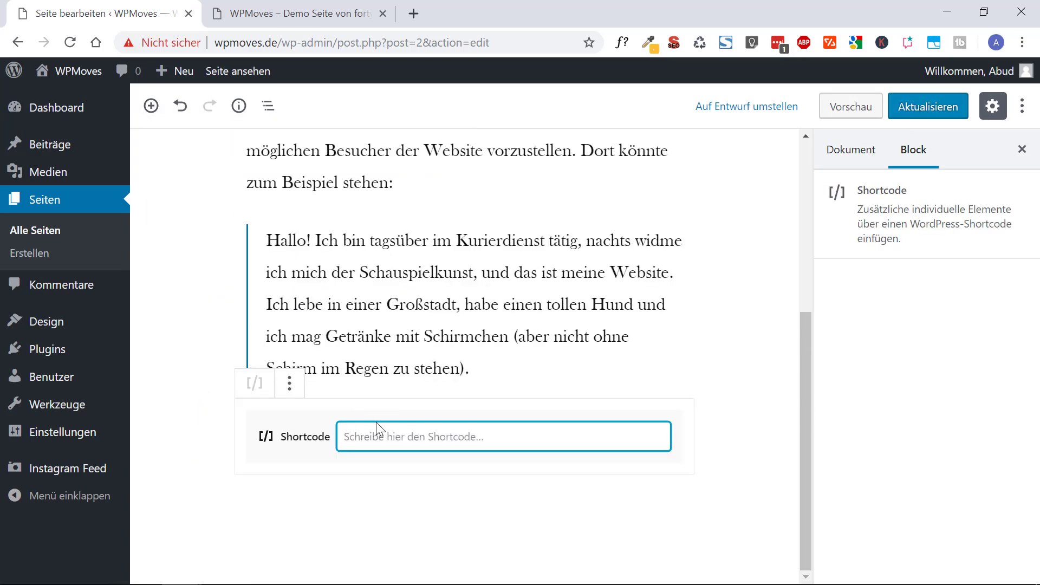
# Paste the [instagram-feed] shortcode into the Shortcode block and update the page
pyautogui.rightClick(384, 436)
pyautogui.click(455, 271)
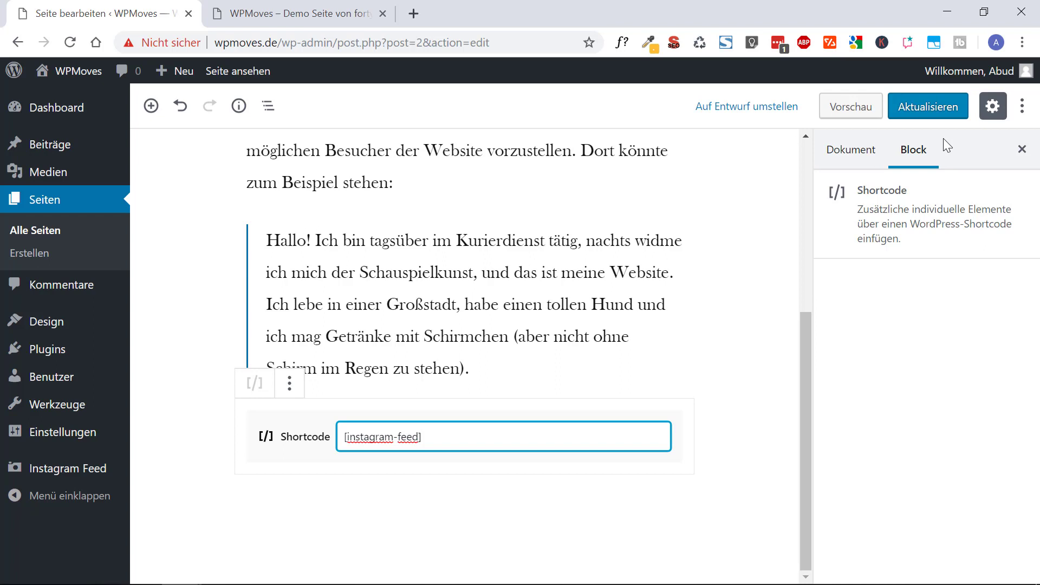
pyautogui.click(934, 111)
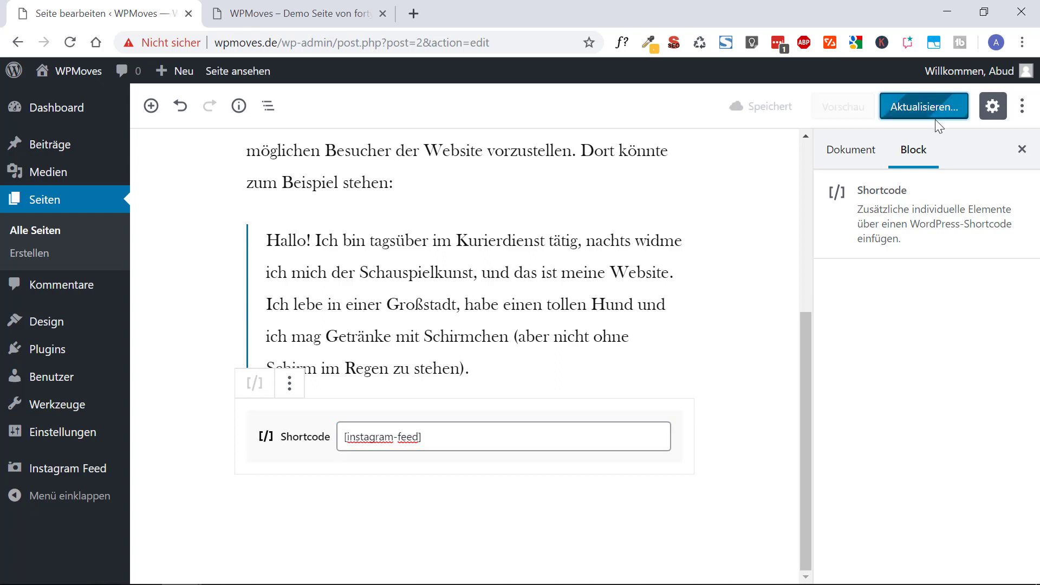
# Reload the live wpmoves.de page and examine the embedded Instagram feed below the text
pyautogui.click(304, 16)
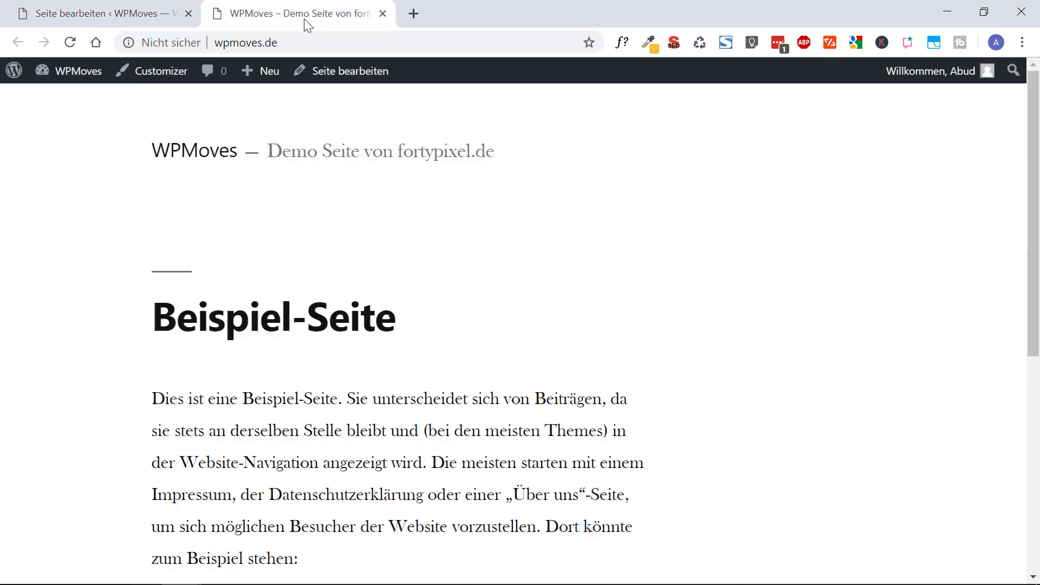
pyautogui.click(69, 43)
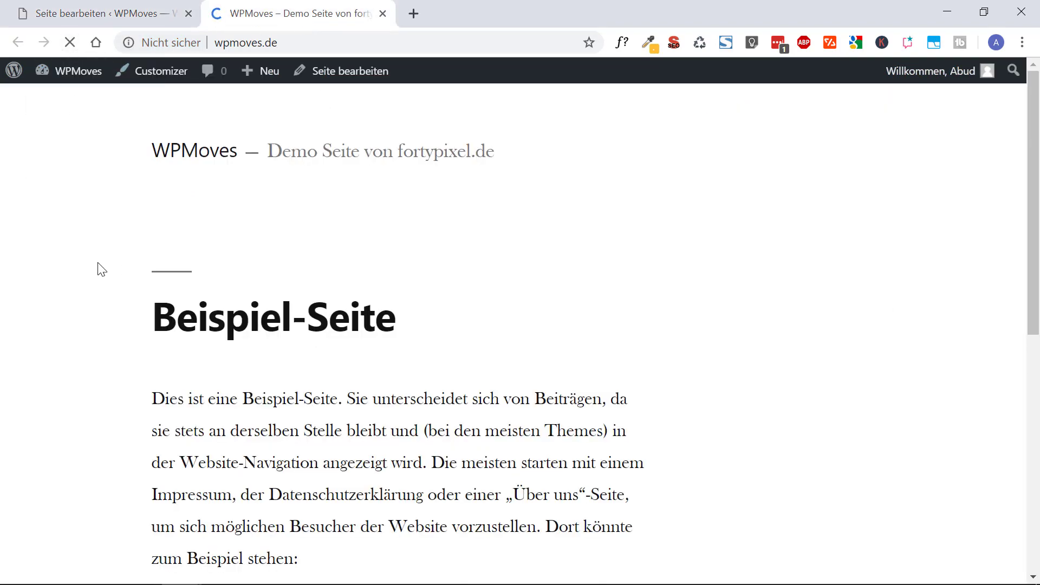
pyautogui.scroll(-5, 95, 273)
pyautogui.scroll(-4, 96, 277)
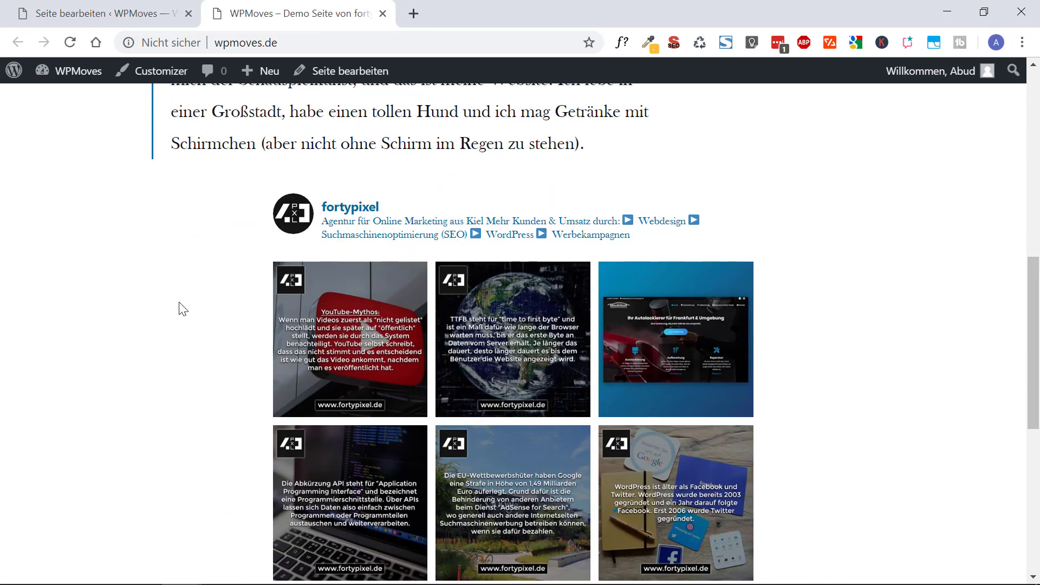
pyautogui.scroll(-3, 183, 310)
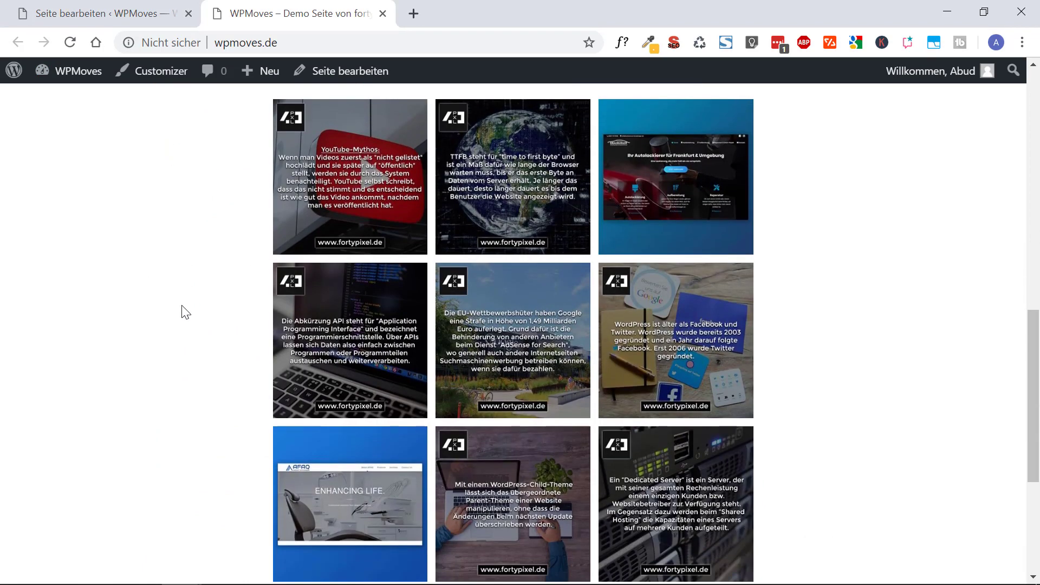
# Check the Instagram links of the second and third feed photos, closing the opened posts
pyautogui.click(536, 160)
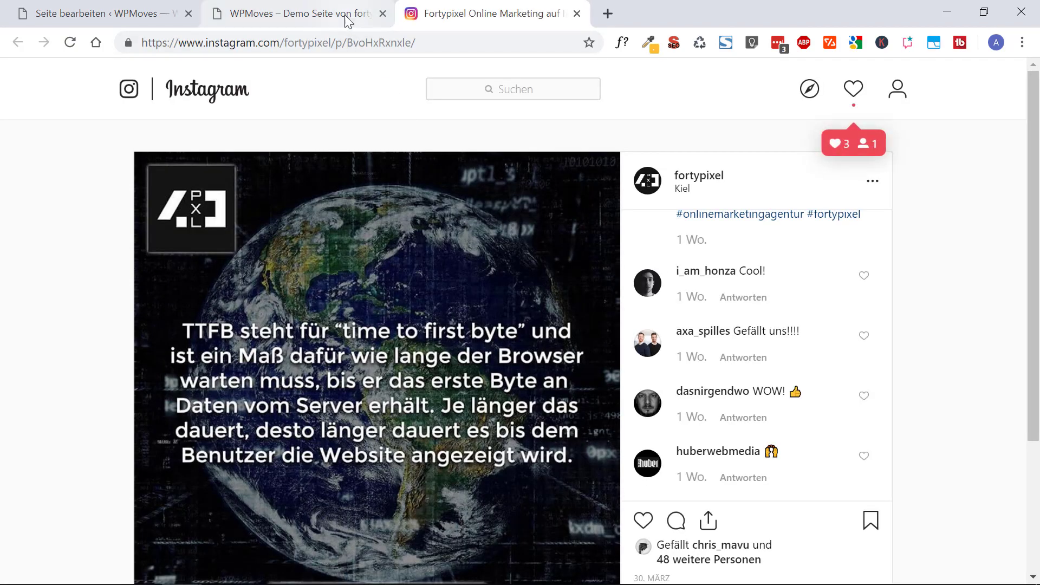
pyautogui.click(325, 14)
pyautogui.click(667, 165)
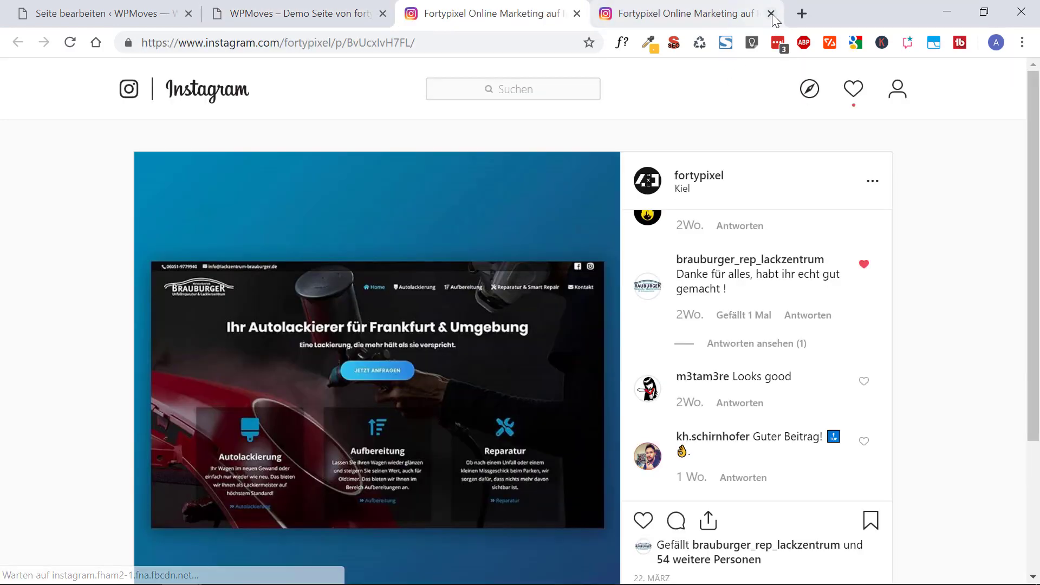
pyautogui.click(771, 15)
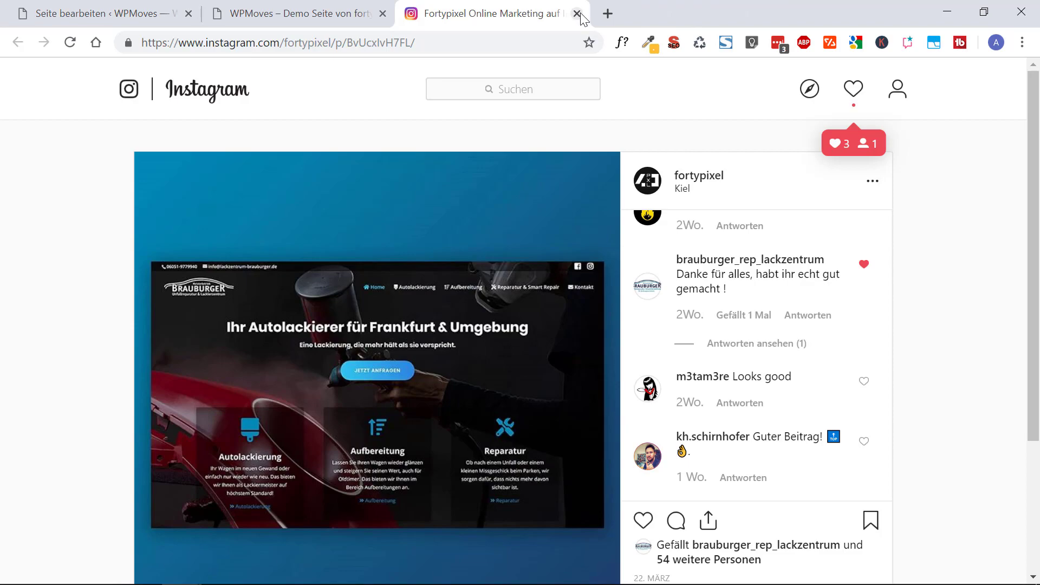
pyautogui.click(578, 13)
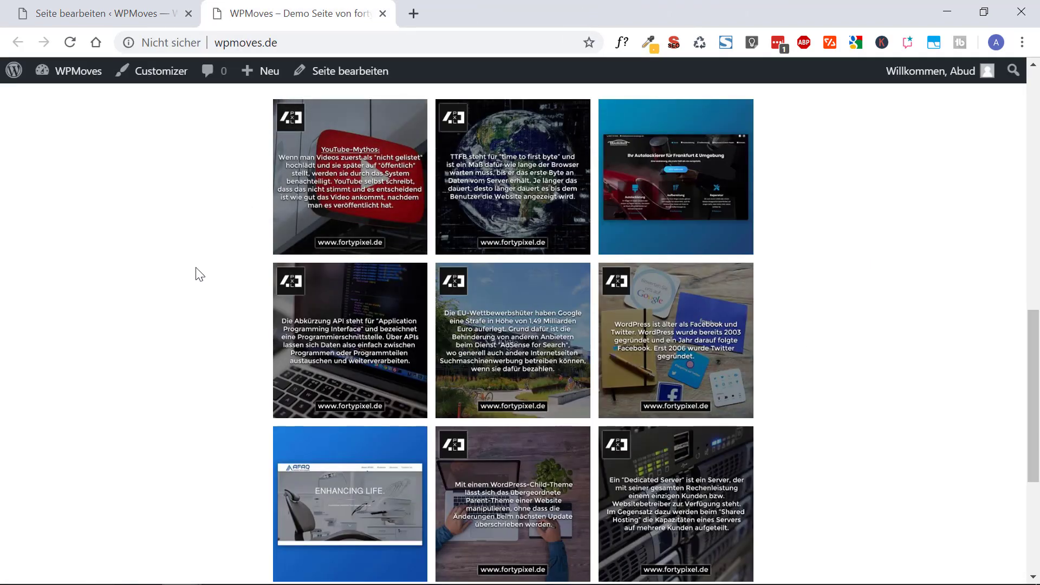
# Load more photos in the feed and test the "Jetzt auf Instagram folgen" link, closing the opened profile
pyautogui.scroll(-3, 198, 273)
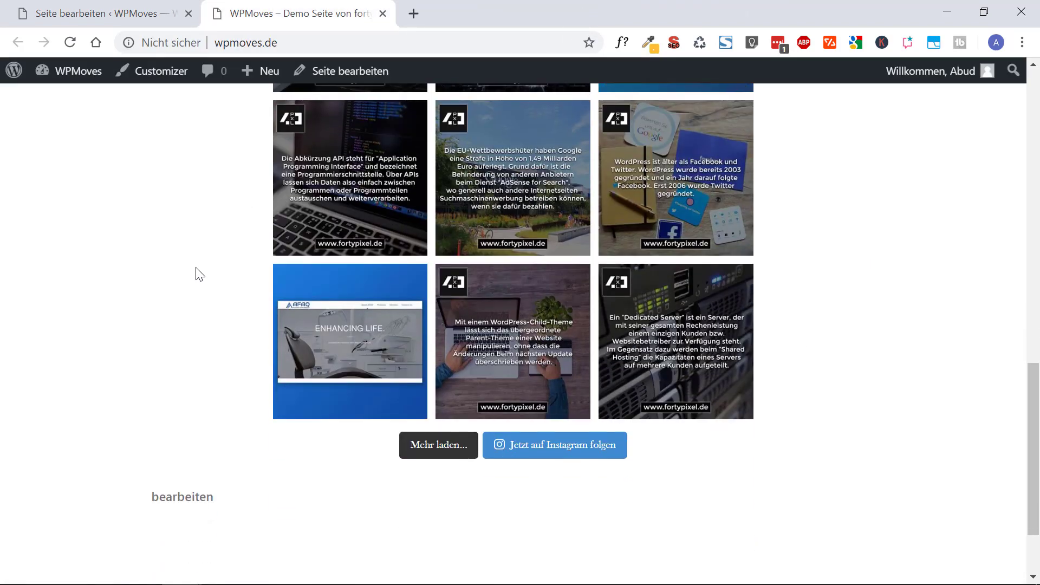
pyautogui.click(404, 441)
pyautogui.scroll(-3, 204, 423)
pyautogui.scroll(-5, 204, 422)
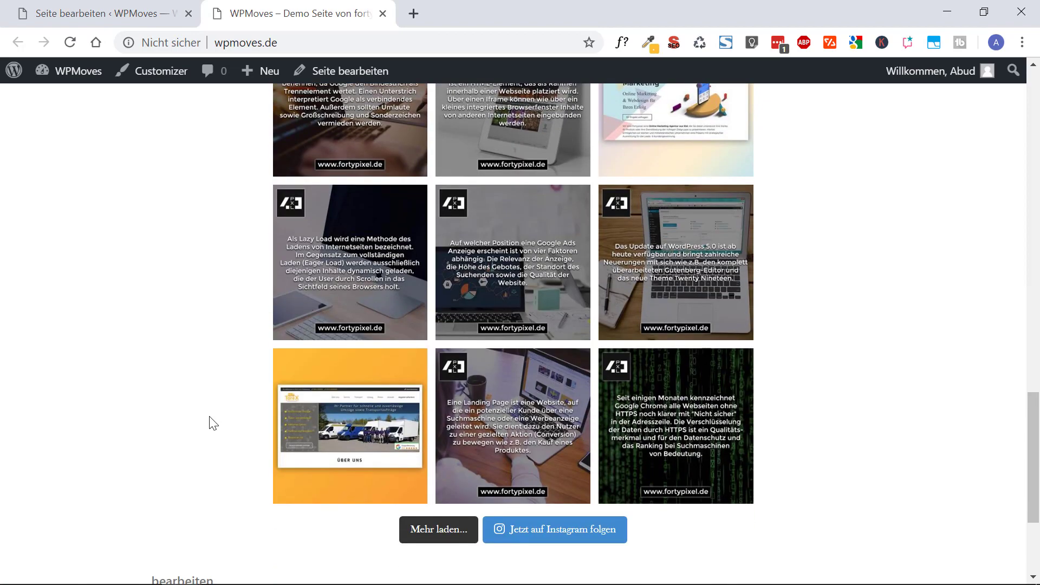
pyautogui.click(569, 539)
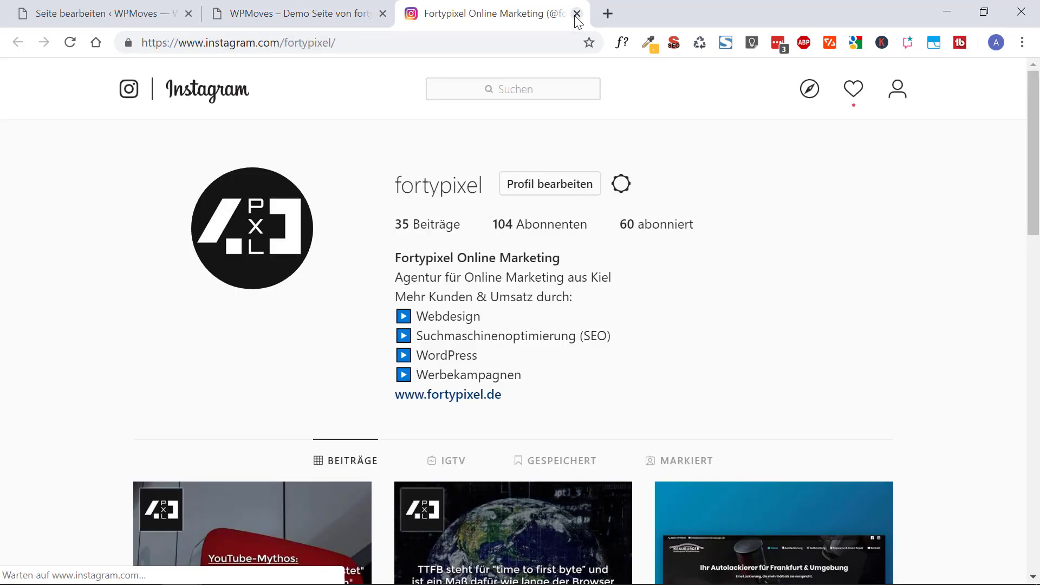
pyautogui.click(576, 15)
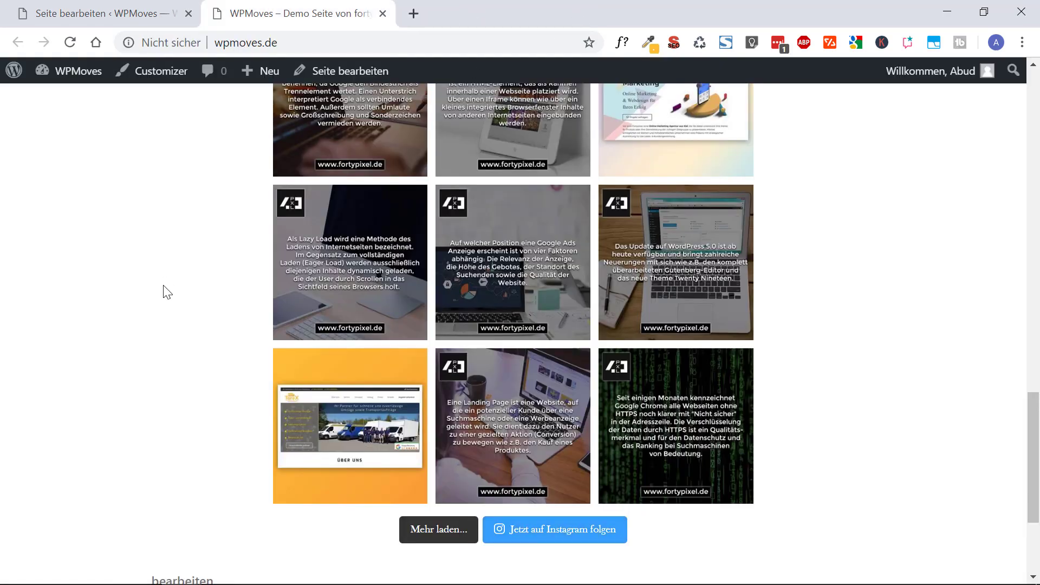
pyautogui.scroll(10, 188, 290)
pyautogui.scroll(10, 188, 290)
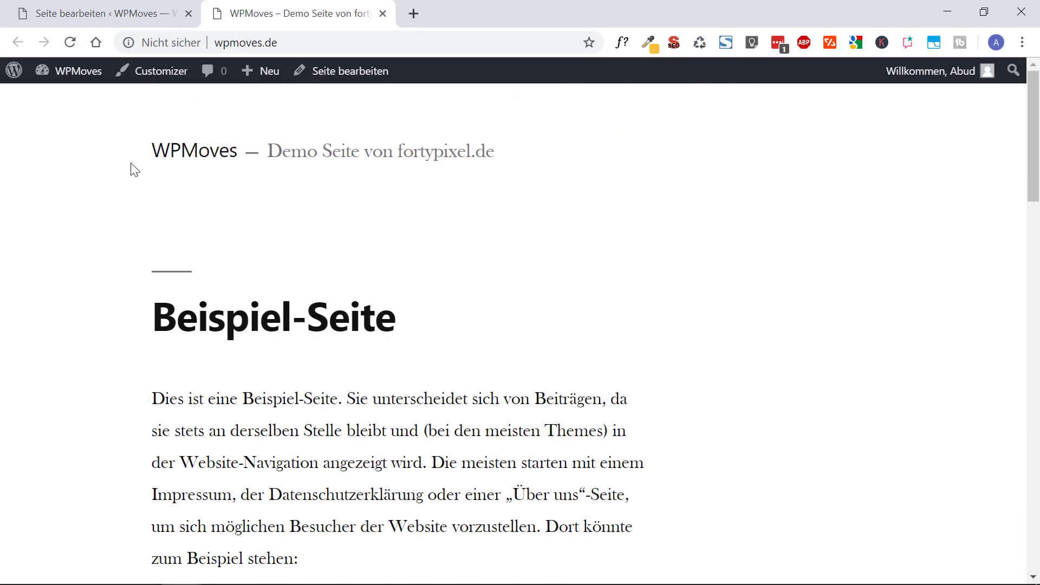
# Open the site's widget management and add an HTML widget to the Footer area
pyautogui.click(97, 11)
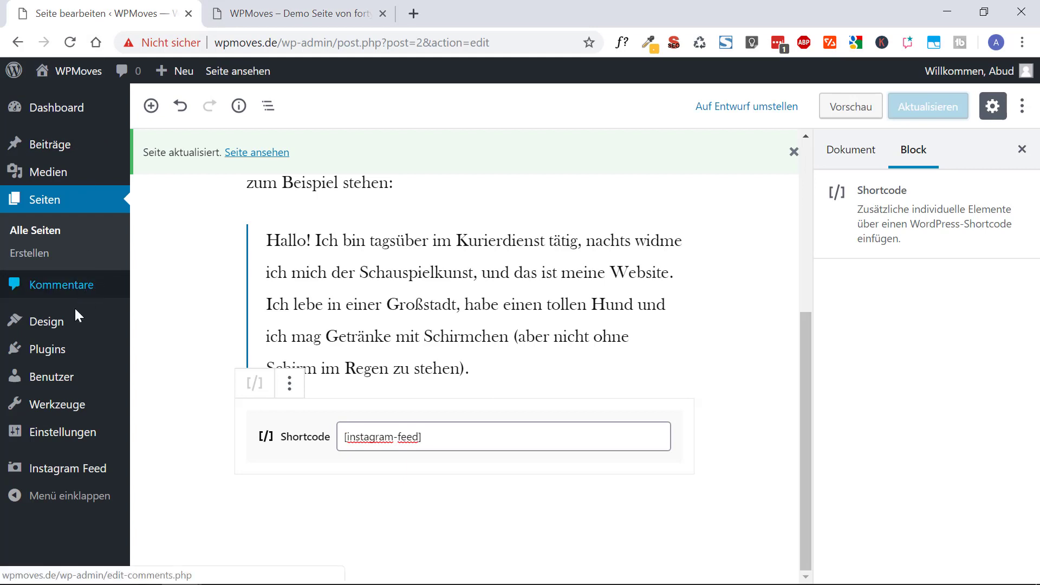
pyautogui.moveTo(53, 332)
pyautogui.click(153, 371)
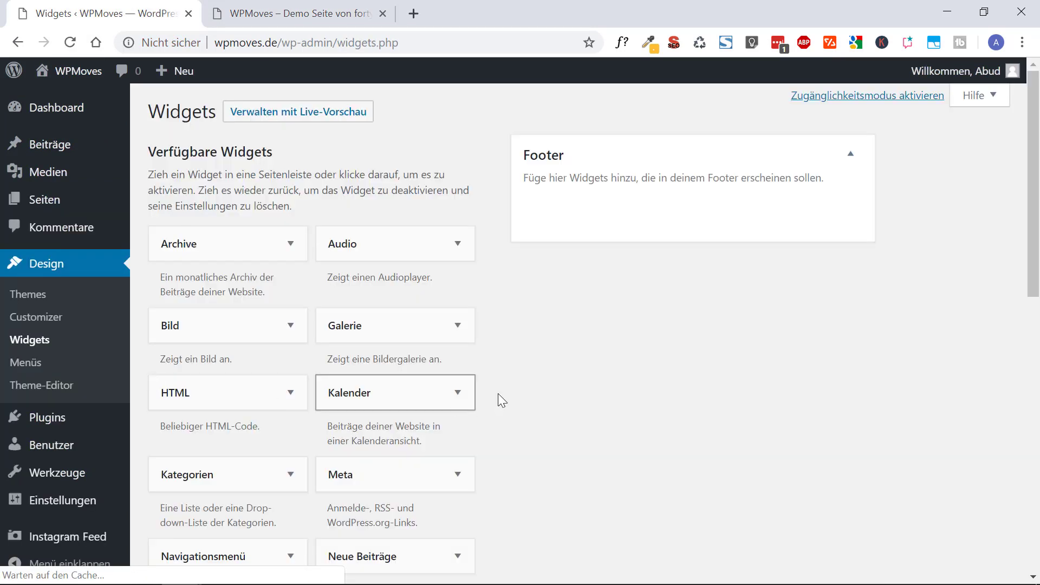
pyautogui.moveTo(247, 392); pyautogui.dragTo(594, 309)
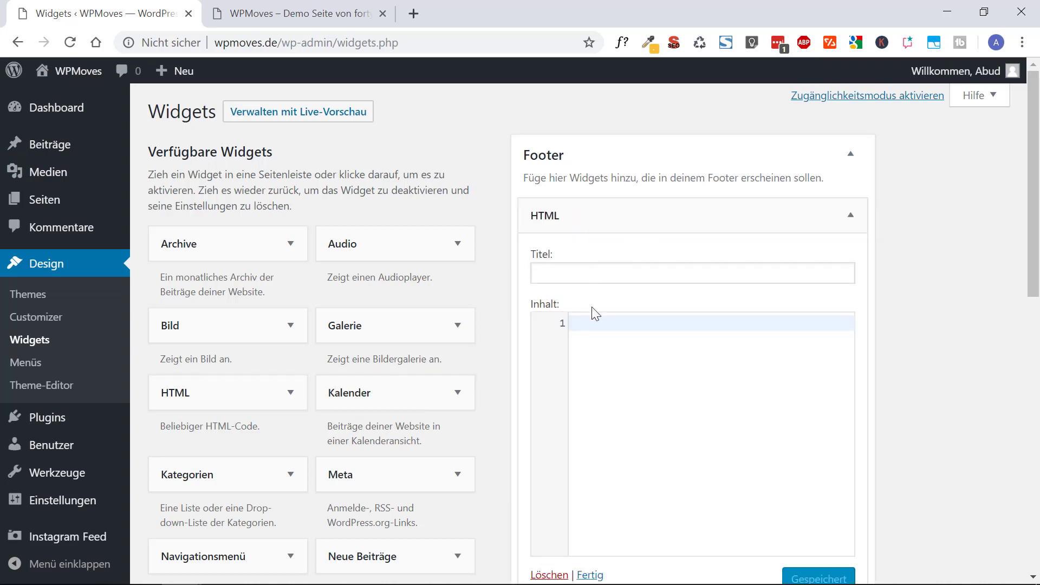
# Paste the [instagram-feed] shortcode into the content of the footer's HTML widget
pyautogui.rightClick(617, 373)
pyautogui.click(601, 341)
pyautogui.rightClick(600, 333)
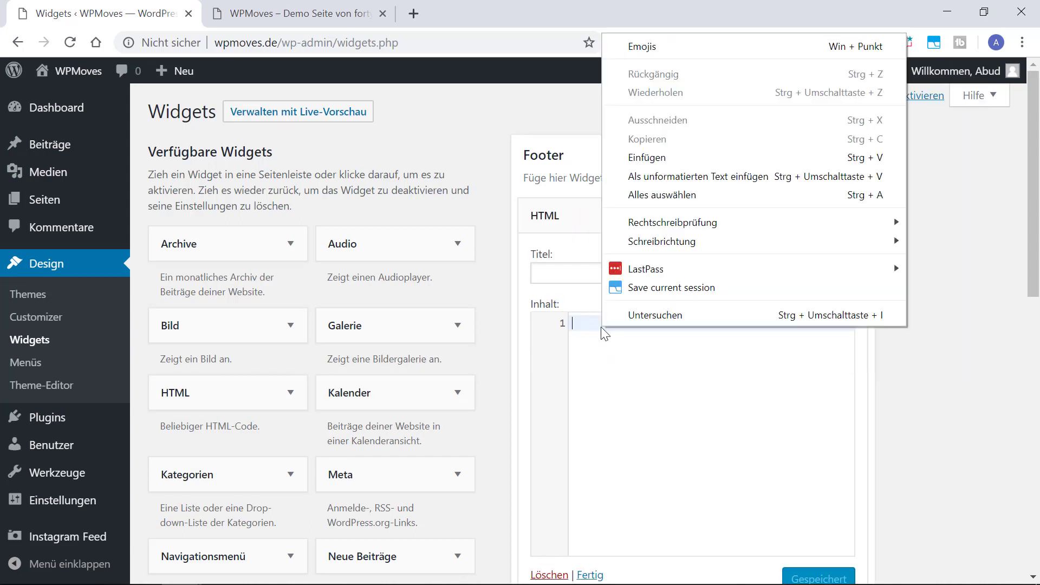
pyautogui.click(655, 160)
# Title the footer's HTML widget "Fortypixel auf Instagram", save it and collapse its settings
pyautogui.click(614, 267)
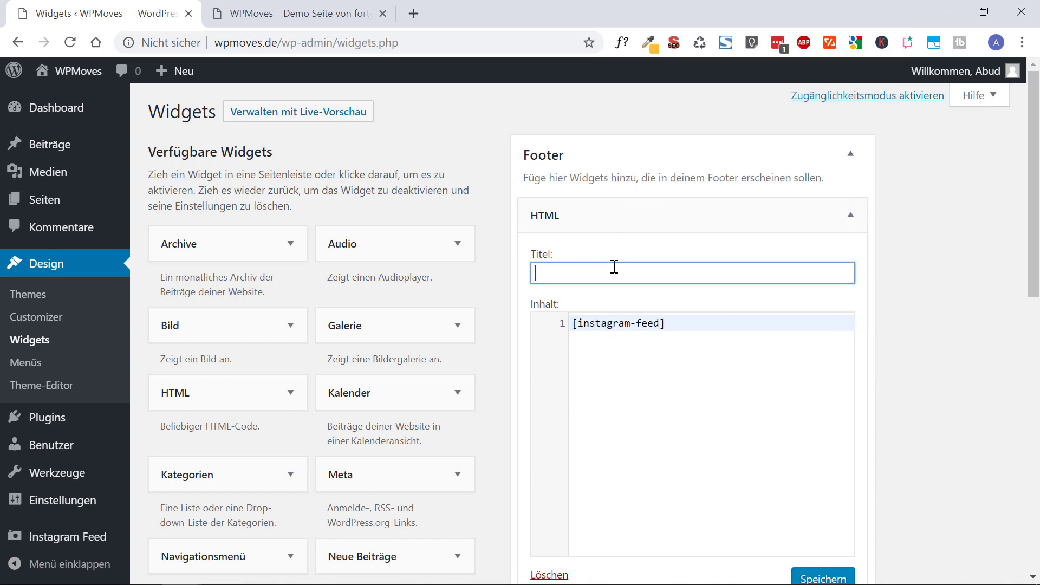
pyautogui.write('Fortypixel ')
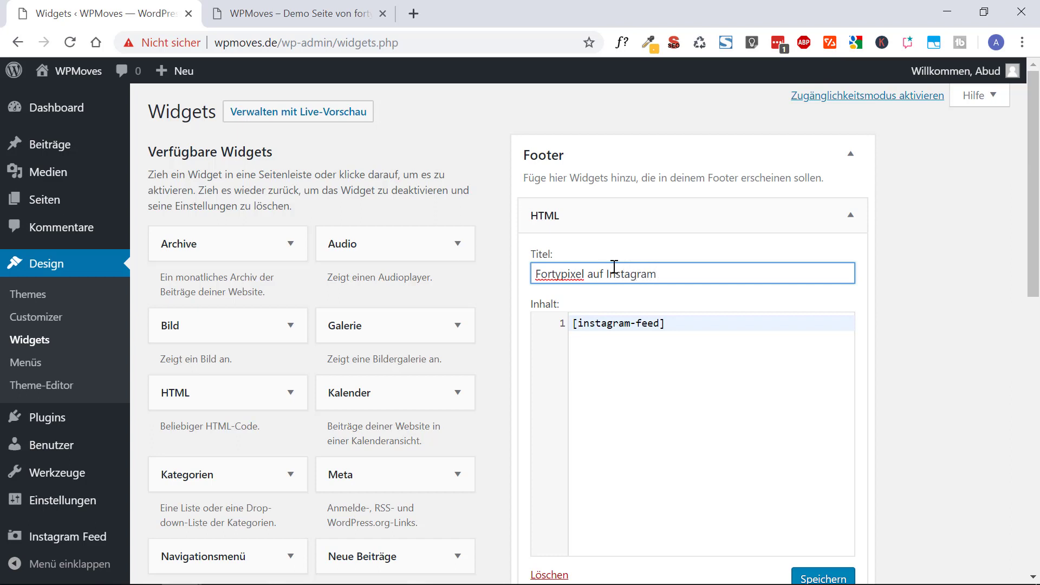
pyautogui.write('auf Instagram')
pyautogui.scroll(-1, 782, 269)
pyautogui.click(815, 498)
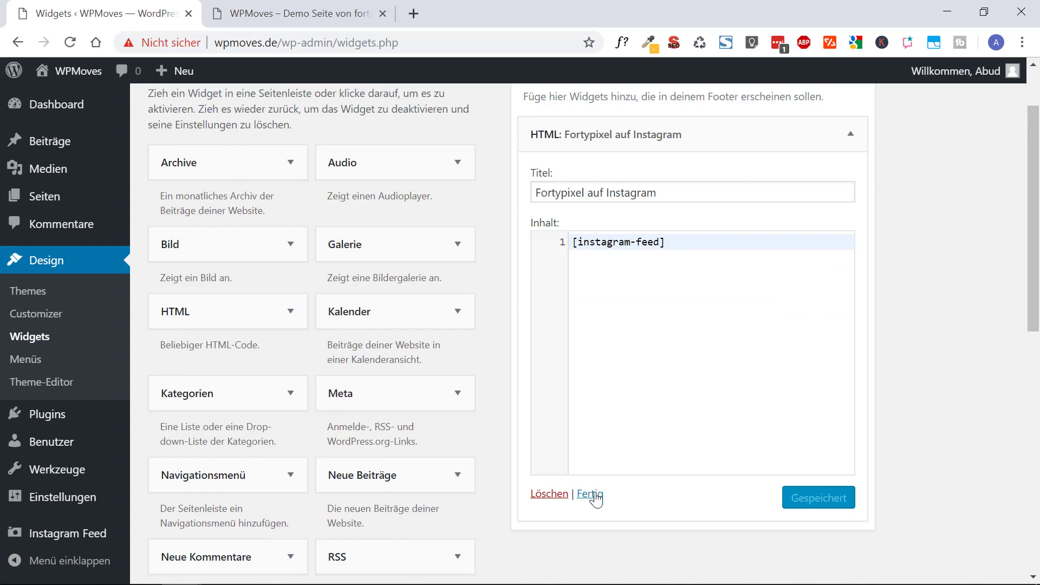
pyautogui.click(589, 494)
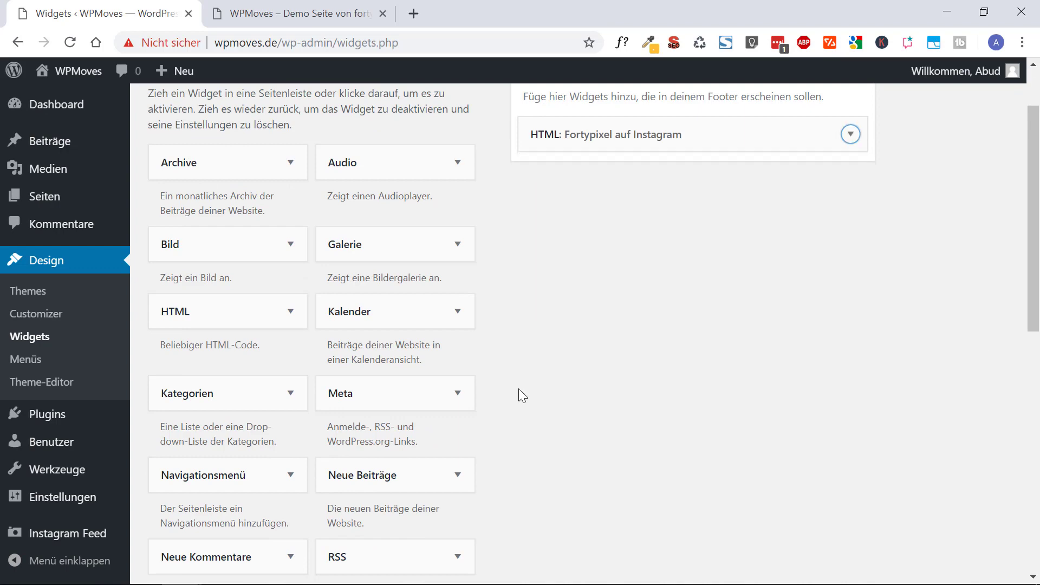
# Reload the live wpmoves.de page and examine the Instagram feed in the footer
pyautogui.click(69, 42)
pyautogui.scroll(-15, 91, 283)
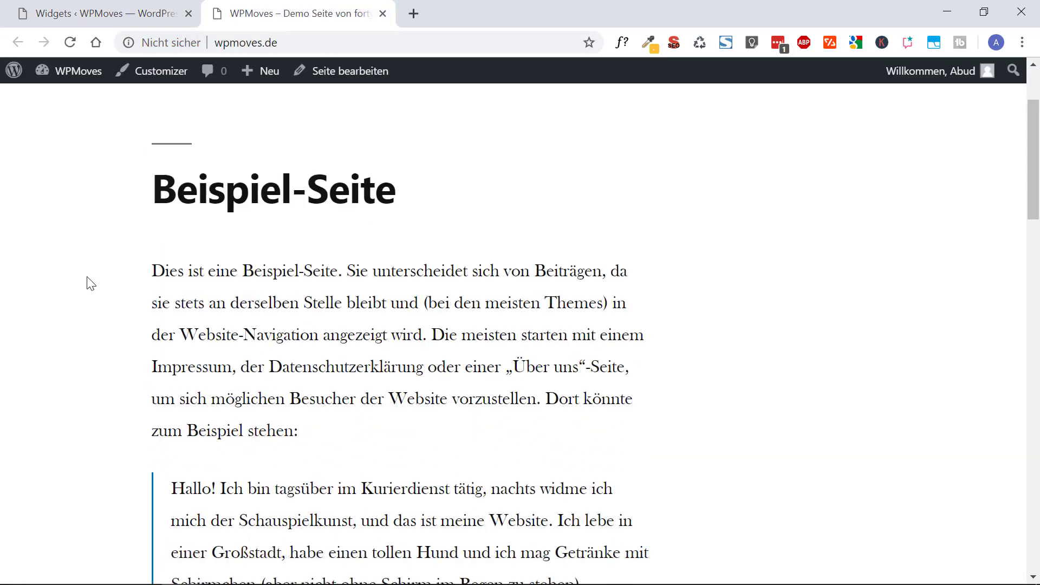
pyautogui.scroll(-10, 91, 286)
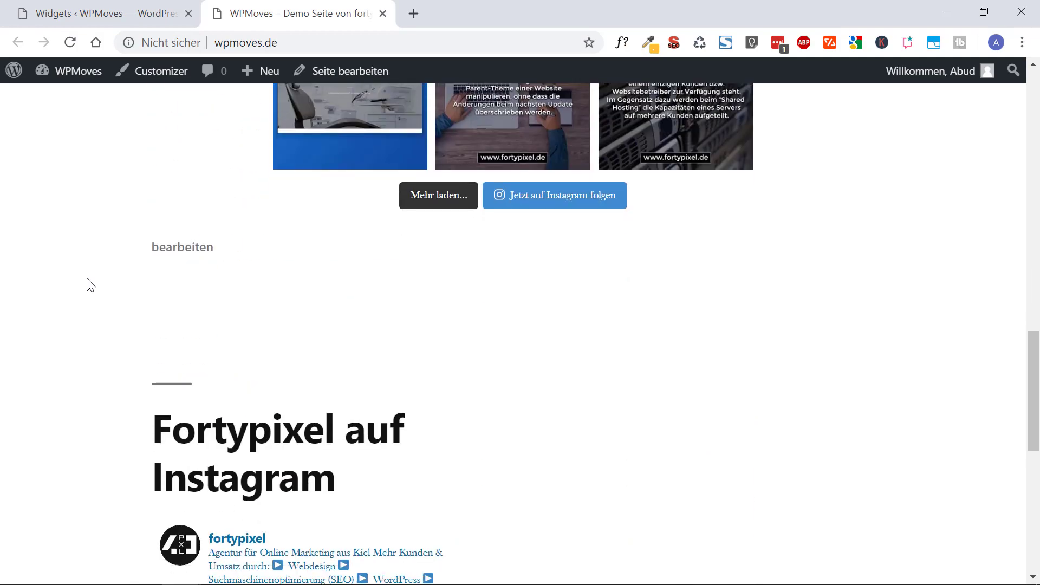
pyautogui.scroll(-2, 90, 285)
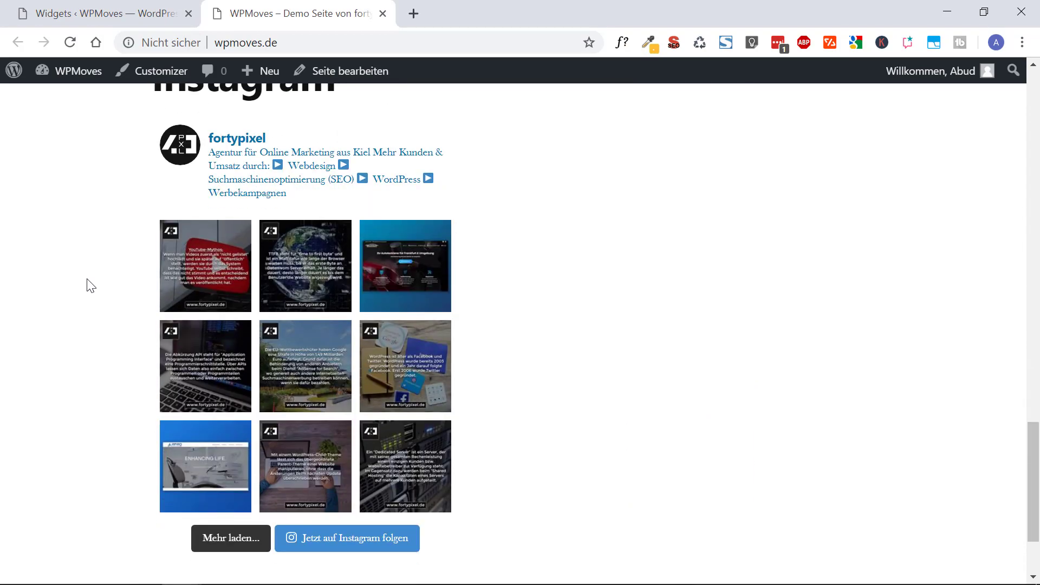